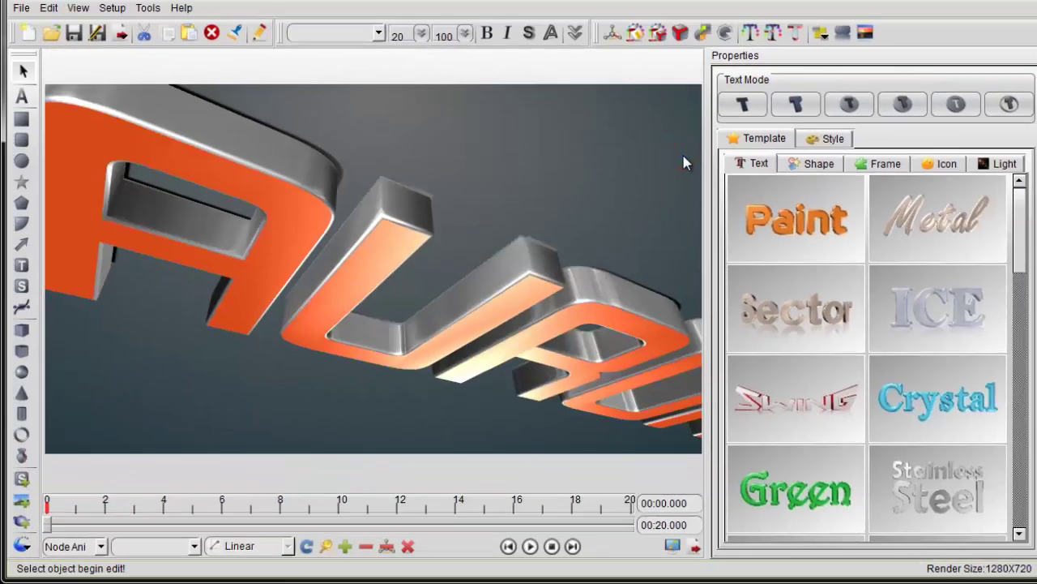
- Play the AURORA3D SOFT title animation, then rewind it to about 7.5 seconds
{"action": "left_click", "coordinate": [529, 547]}
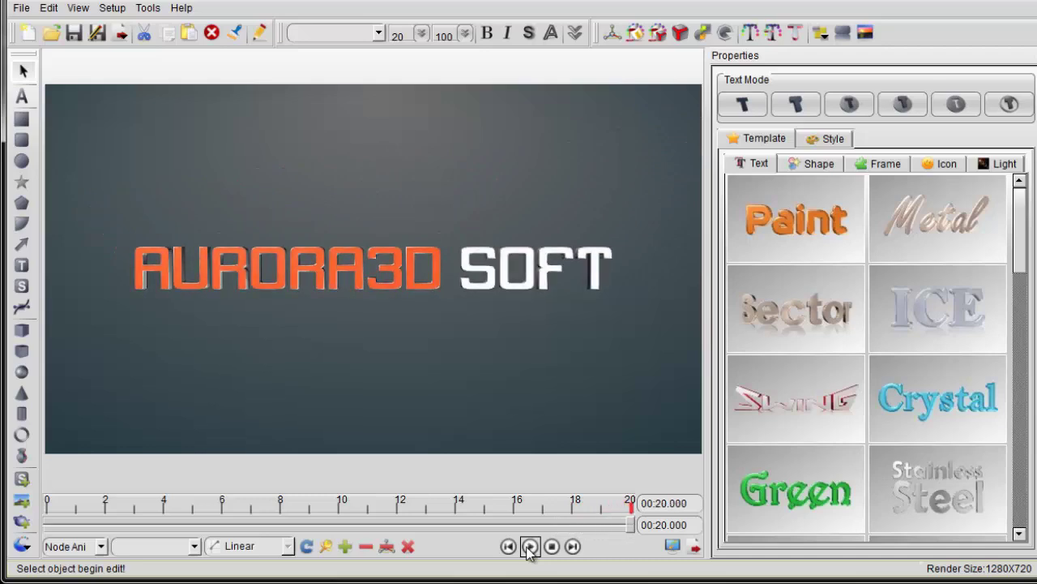
{"action": "left_click_drag", "start_coordinate": [608, 521], "coordinate": [270, 521]}
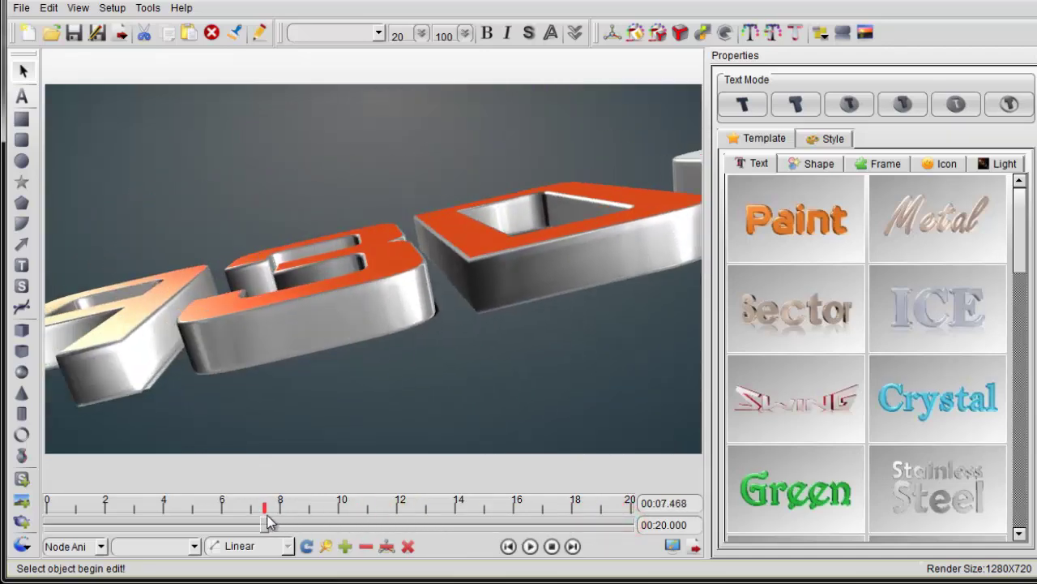
- Select the title text and switch the timeline to the Camera Ani track
{"action": "left_click", "coordinate": [246, 316]}
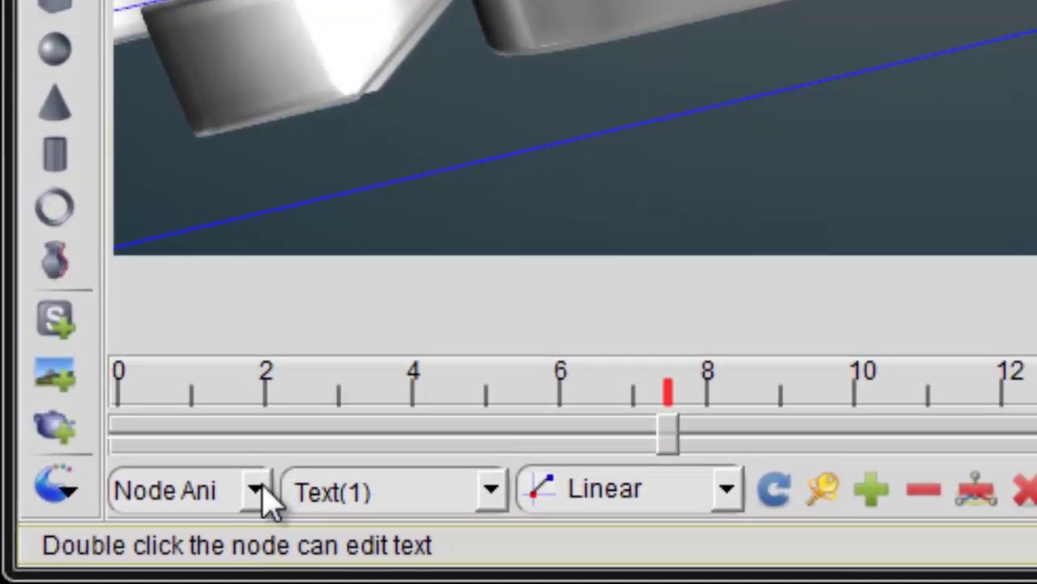
{"action": "left_click", "coordinate": [253, 489]}
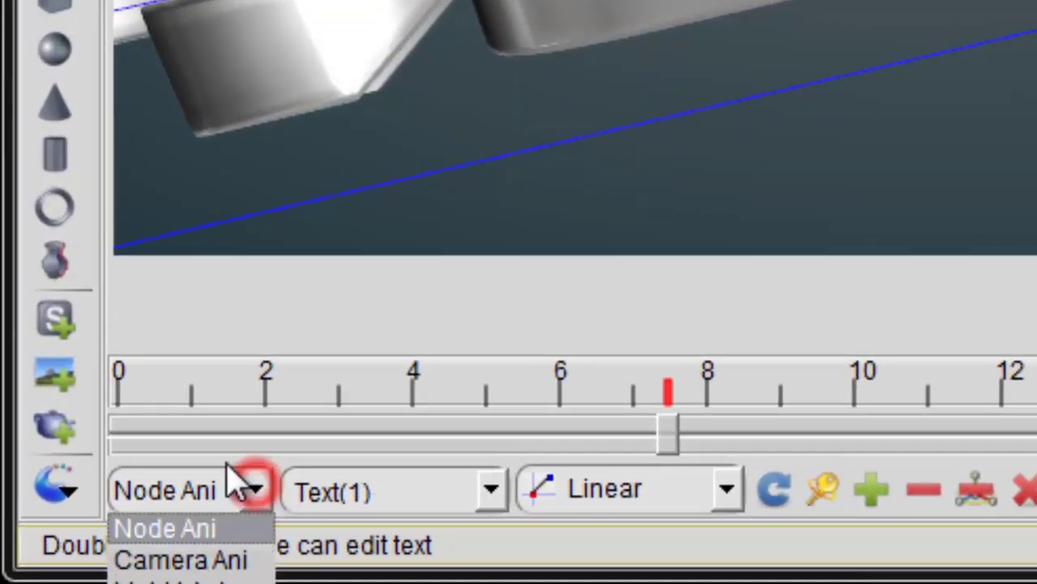
{"action": "left_click", "coordinate": [220, 561]}
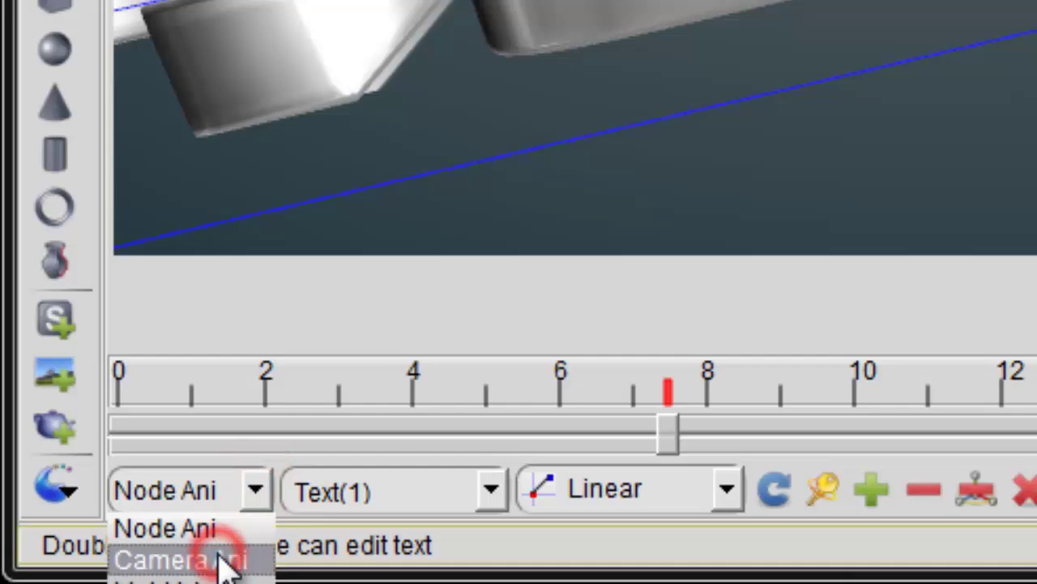
- Scrub the camera sweep from about 4 s to 11.7 s, then reselect the AURORA3D SOFT text
{"action": "left_click_drag", "start_coordinate": [678, 442], "coordinate": [461, 441]}
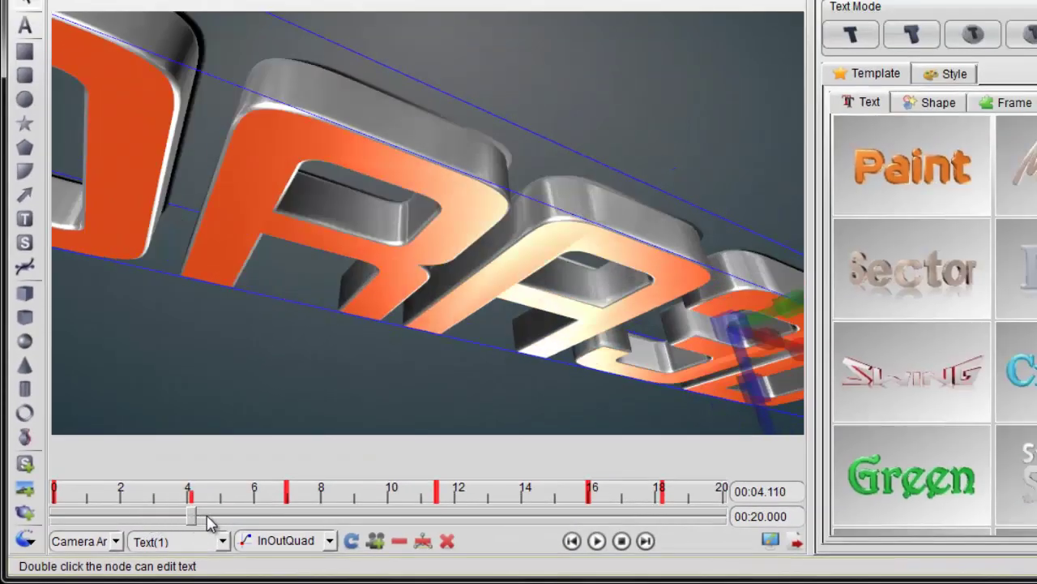
{"action": "left_click_drag", "start_coordinate": [208, 523], "coordinate": [715, 517]}
{"action": "left_click", "coordinate": [520, 373]}
{"action": "left_click", "coordinate": [487, 242]}
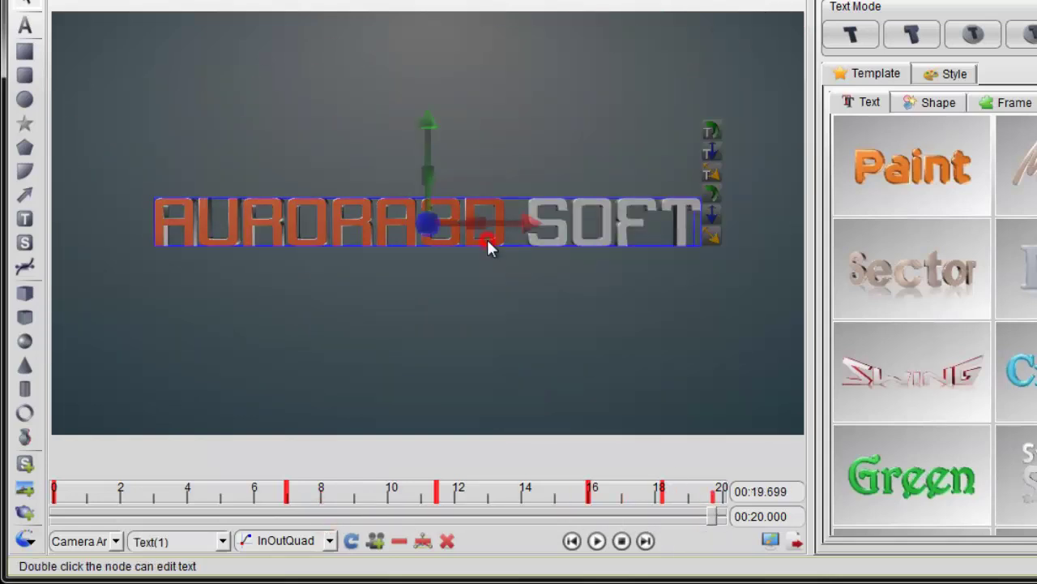
- Replace the word AURORA3D in the title with Micro
{"action": "double_click", "coordinate": [384, 217]}
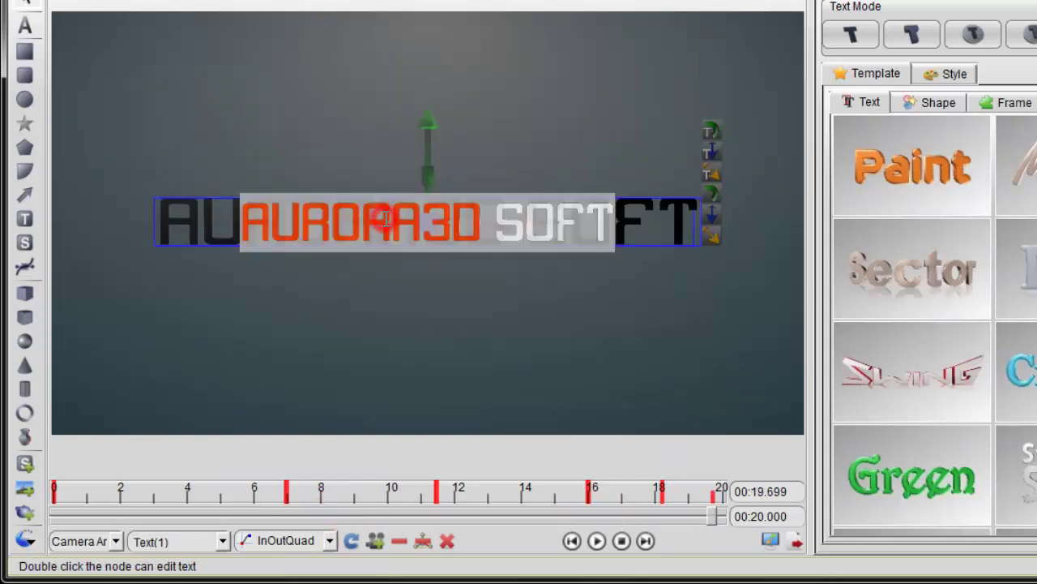
{"action": "left_click", "coordinate": [255, 224]}
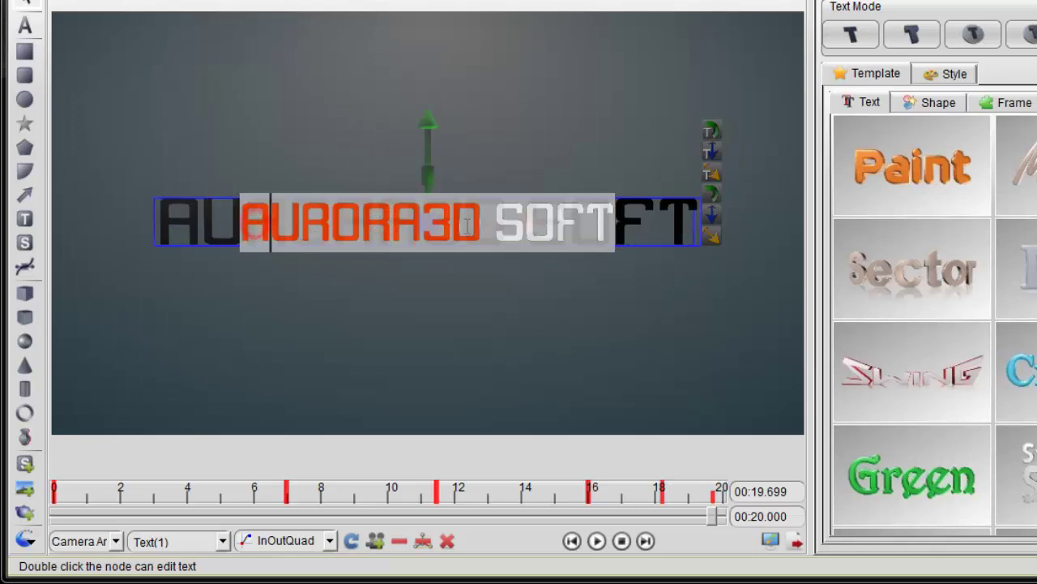
{"action": "left_click_drag", "start_coordinate": [484, 225], "coordinate": [192, 214]}
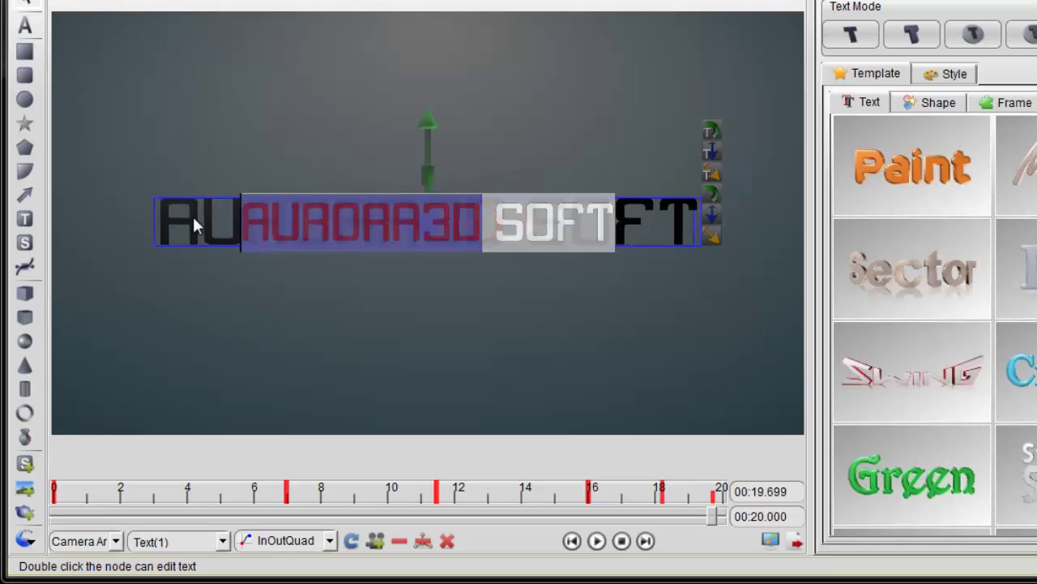
{"action": "type", "text": "Micro"}
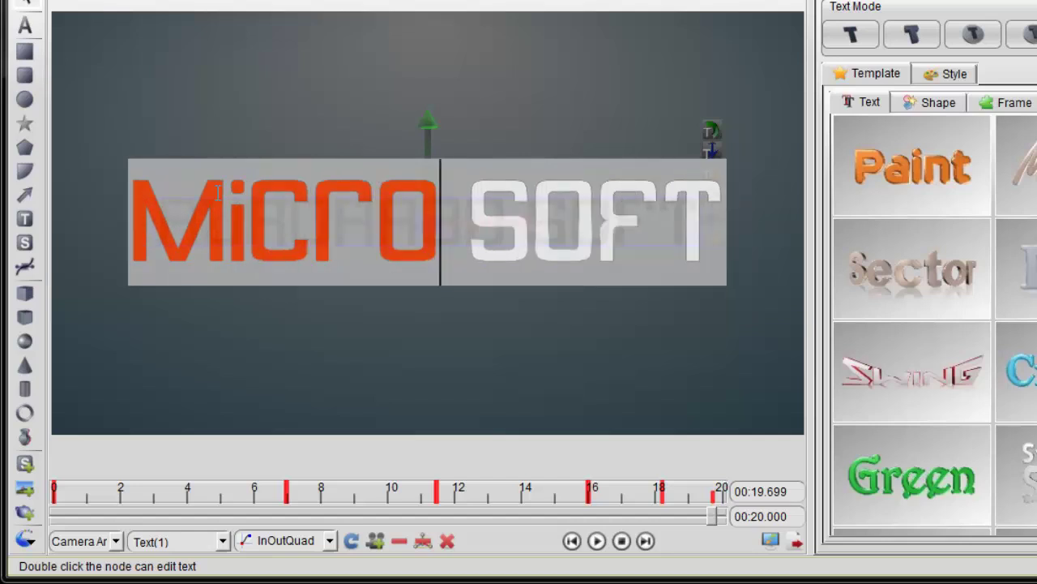
{"action": "left_click", "coordinate": [294, 101]}
- Re-edit the title over AURORA3D, deleting the stray A so it reads Micro SOFT
{"action": "left_click", "coordinate": [190, 221]}
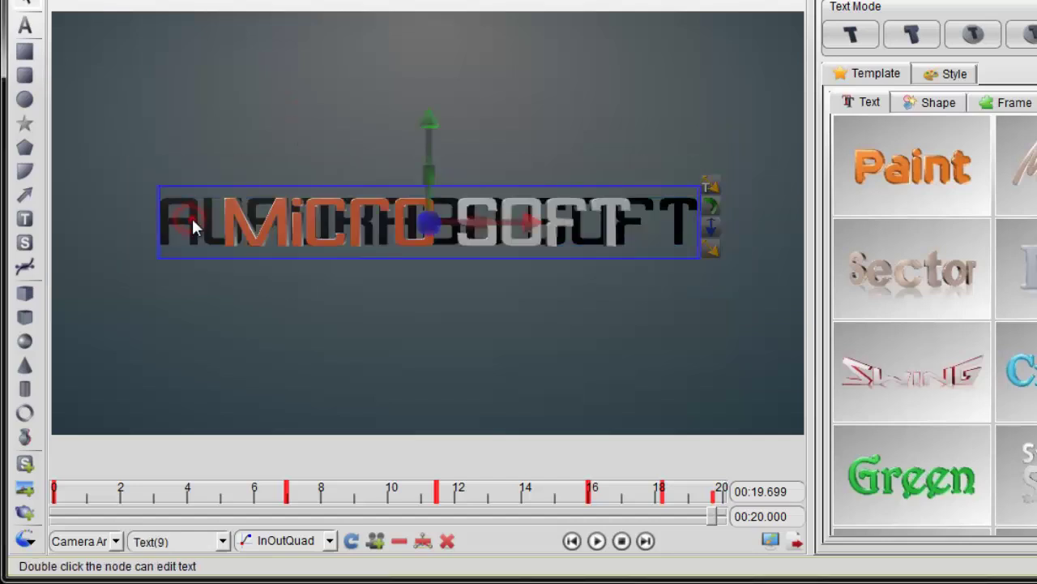
{"action": "double_click", "coordinate": [193, 218]}
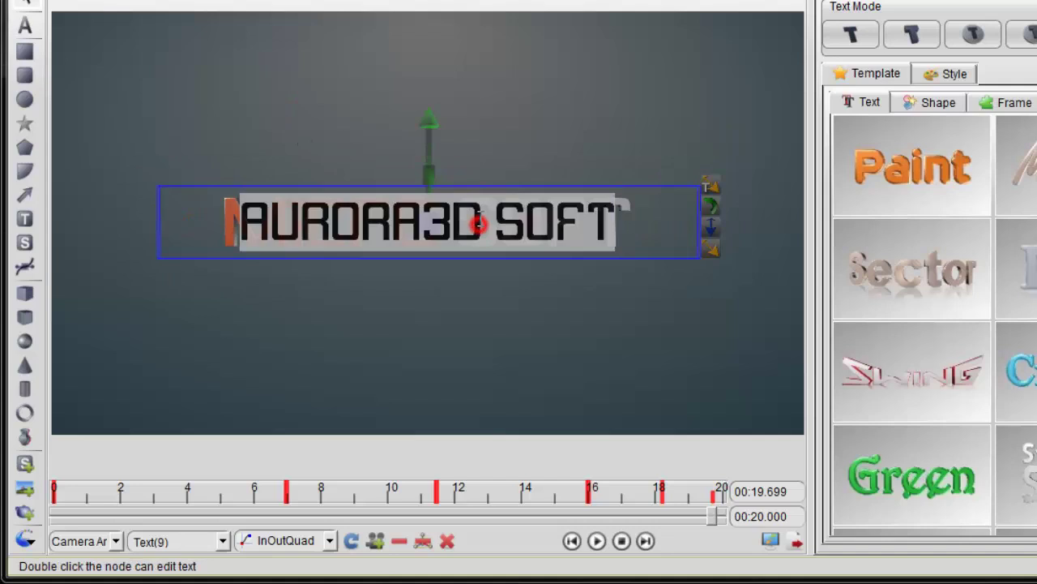
{"action": "left_click_drag", "start_coordinate": [478, 225], "coordinate": [176, 213]}
{"action": "type", "text": "AMi"}
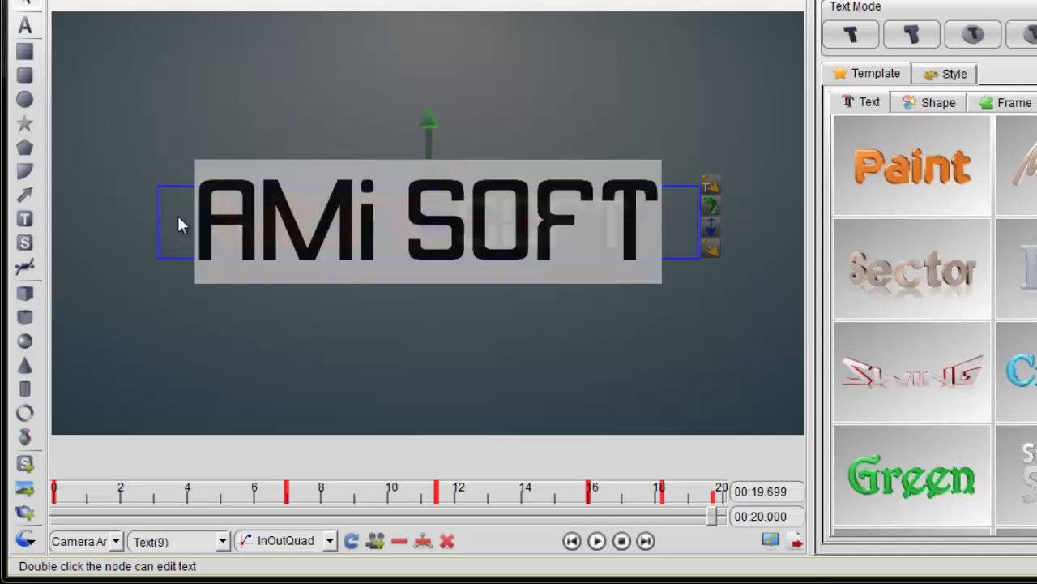
{"action": "type", "text": "cro"}
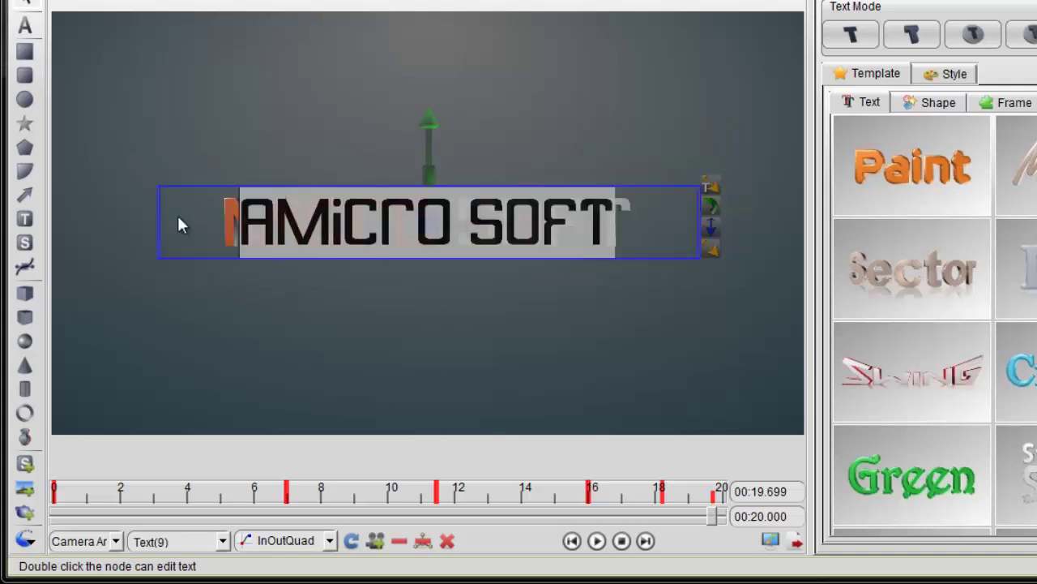
{"action": "key", "text": "Delete"}
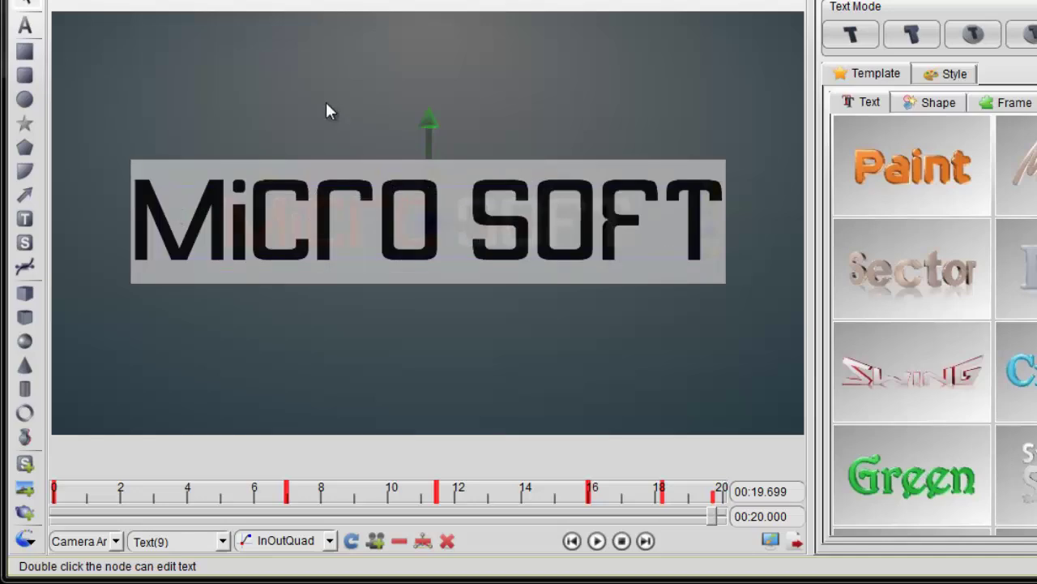
{"action": "left_click", "coordinate": [339, 89]}
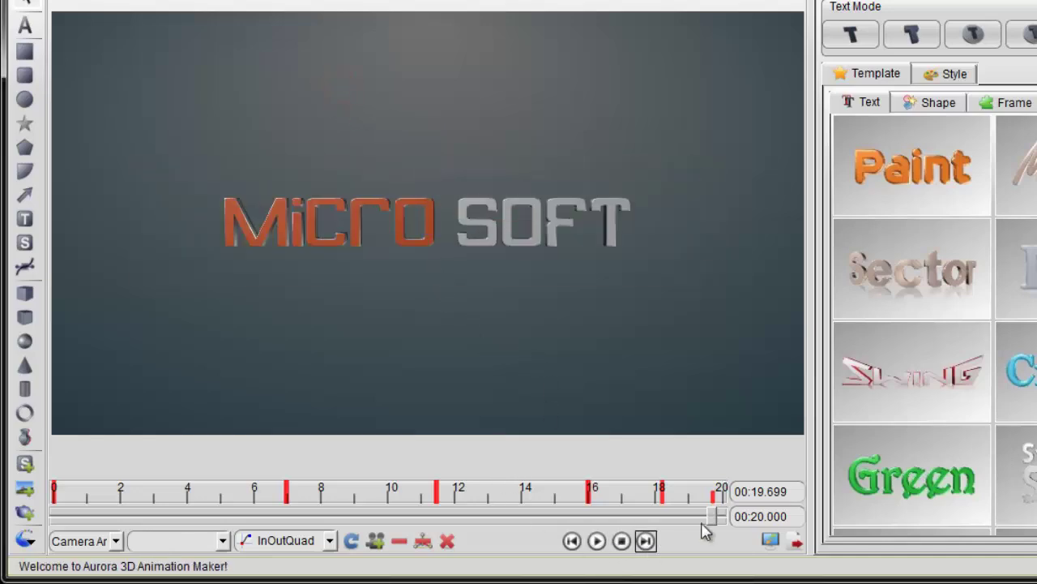
- Preview around 11 s, rewind to about 6 s, and pick the camera keyframe near 7 s
{"action": "left_click_drag", "start_coordinate": [710, 514], "coordinate": [733, 517]}
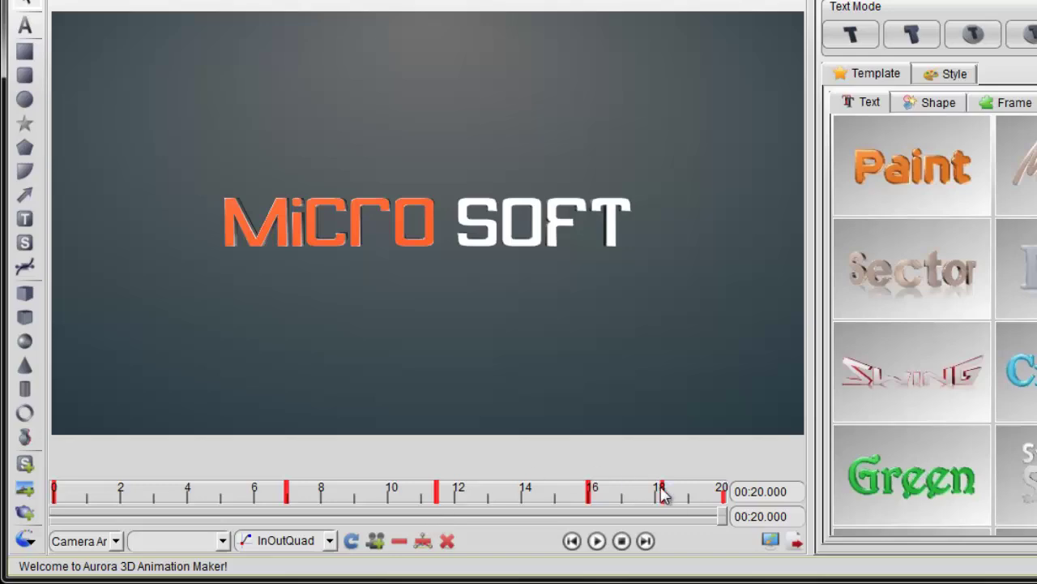
{"action": "left_click_drag", "start_coordinate": [719, 523], "coordinate": [273, 514]}
{"action": "left_click", "coordinate": [286, 492]}
{"action": "left_click", "coordinate": [285, 492]}
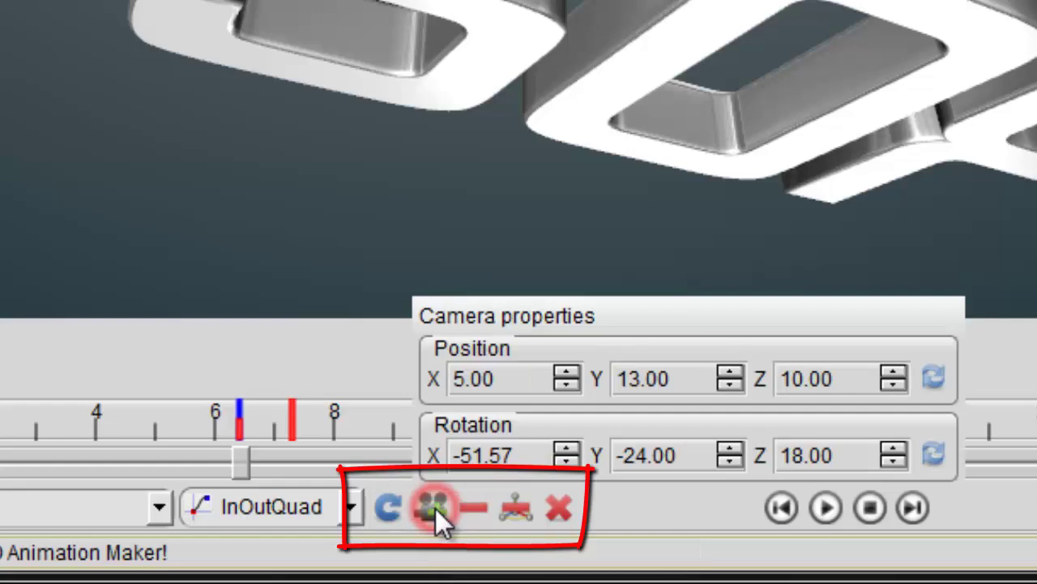
- Set the keyframe's camera position to -41, 33, 30
{"action": "left_click", "coordinate": [500, 379]}
{"action": "scroll", "coordinate": [500, 379], "scroll_direction": "up", "scroll_amount": 4}
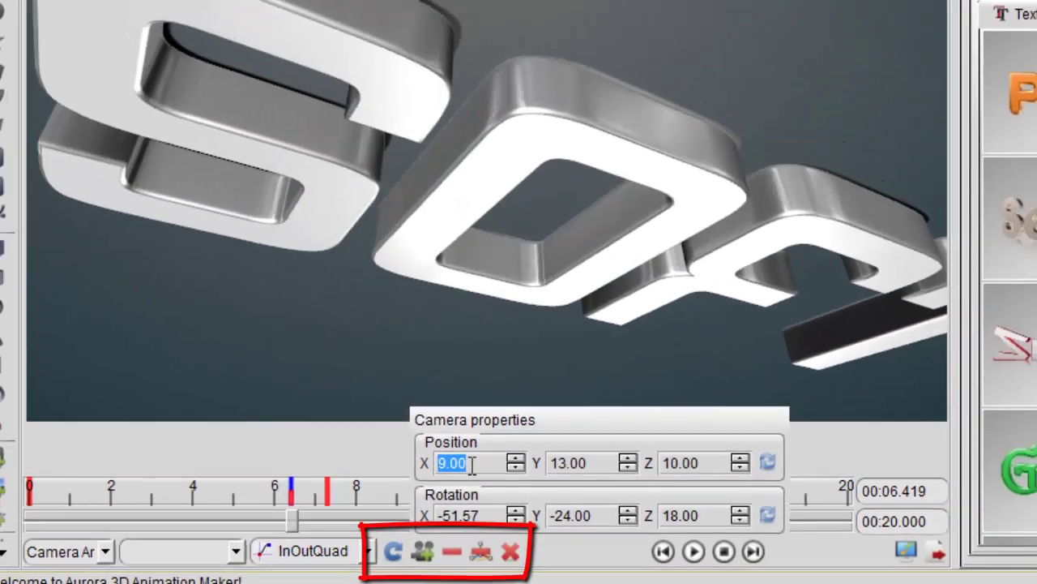
{"action": "scroll", "coordinate": [474, 522], "scroll_direction": "up", "scroll_amount": 10}
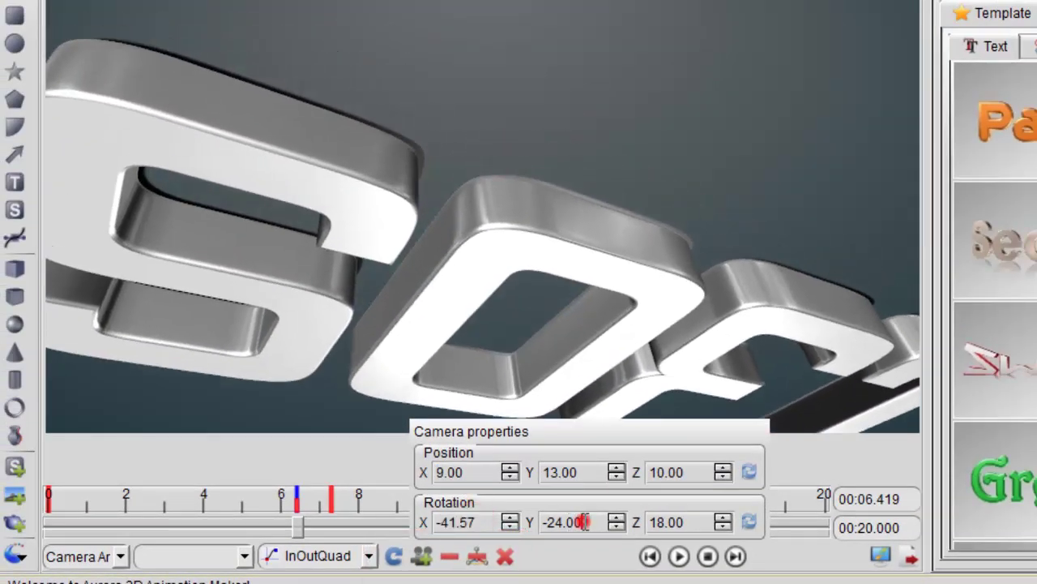
{"action": "scroll", "coordinate": [585, 522], "scroll_direction": "down", "scroll_amount": 10}
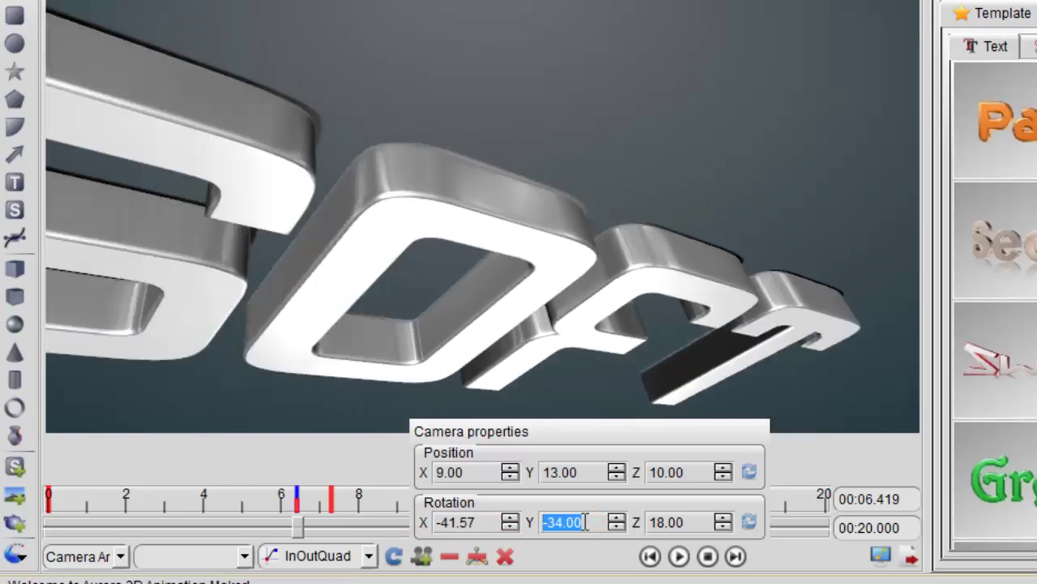
{"action": "scroll", "coordinate": [683, 471], "scroll_direction": "up", "scroll_amount": 20}
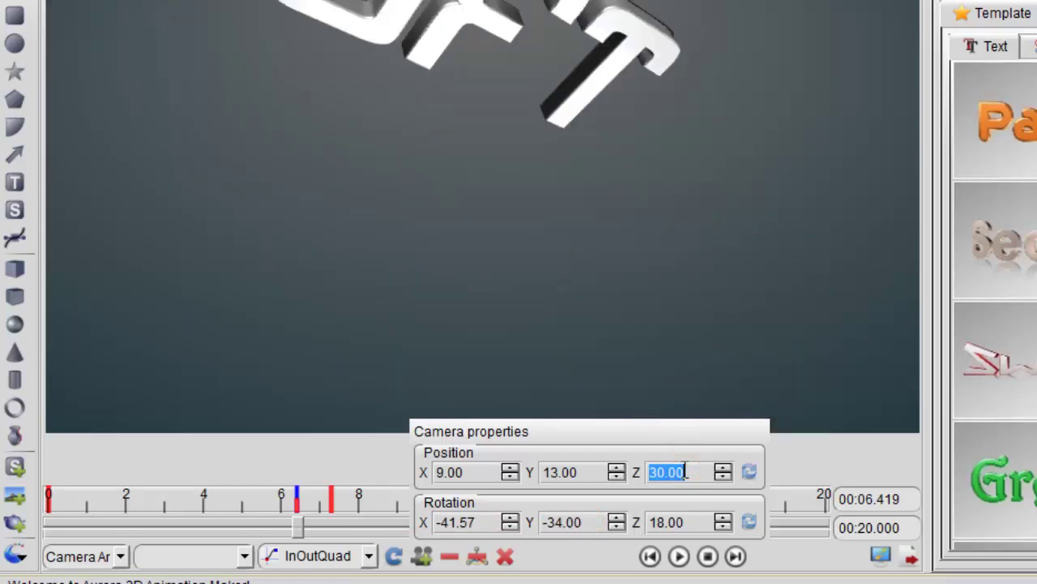
{"action": "scroll", "coordinate": [577, 472], "scroll_direction": "up", "scroll_amount": 20}
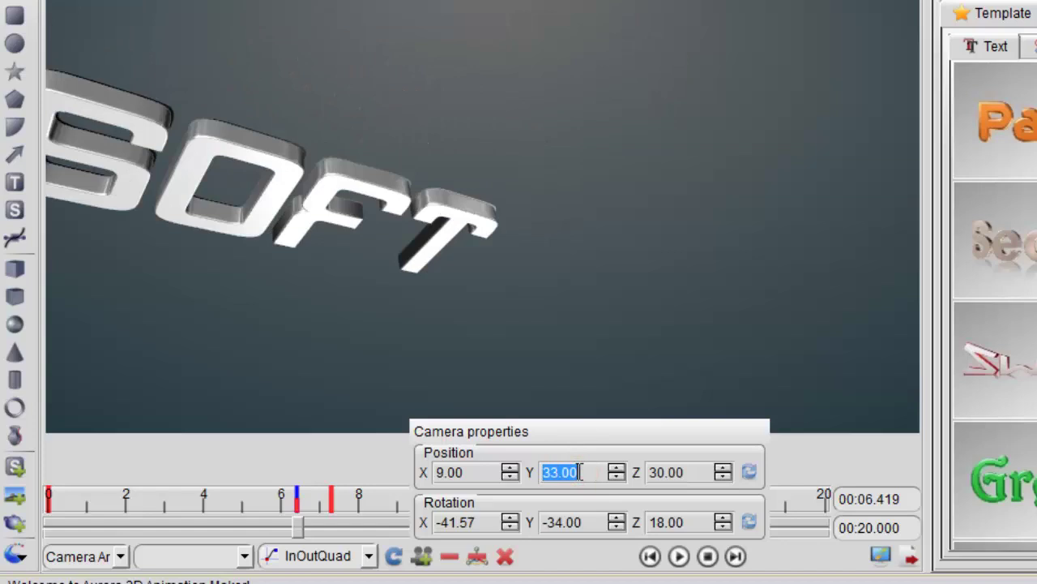
{"action": "scroll", "coordinate": [661, 512], "scroll_direction": "down", "scroll_amount": 20}
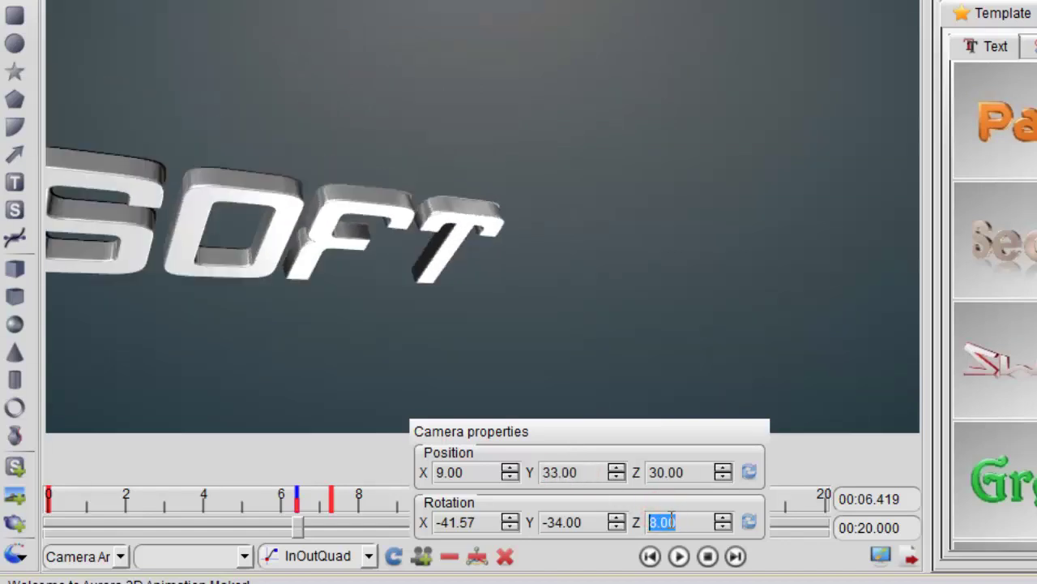
{"action": "scroll", "coordinate": [480, 474], "scroll_direction": "down", "scroll_amount": 20}
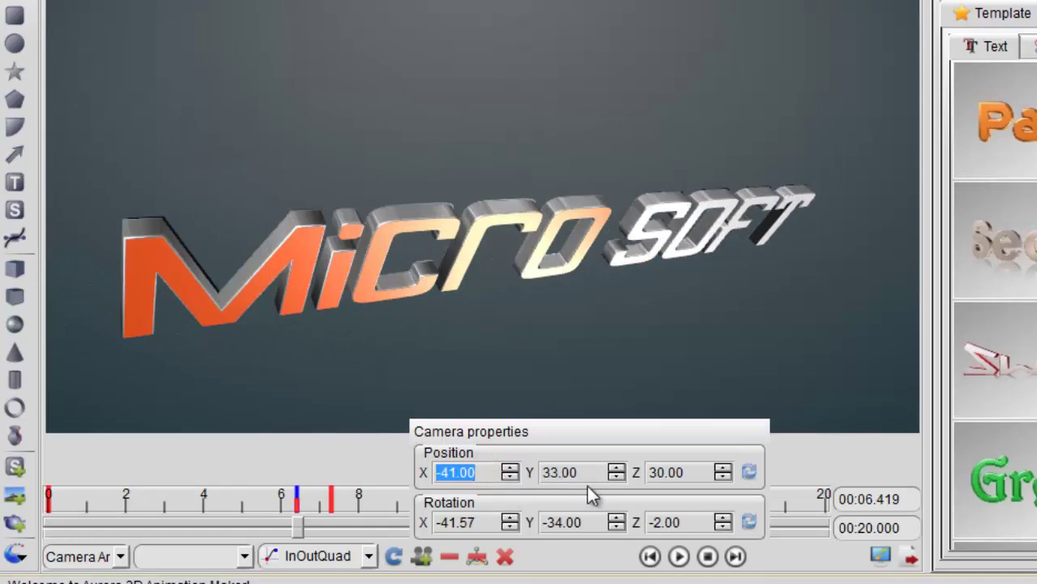
{"action": "left_click", "coordinate": [668, 472]}
{"action": "scroll", "coordinate": [669, 472], "scroll_direction": "up", "scroll_amount": 10}
{"action": "scroll", "coordinate": [675, 468], "scroll_direction": "down", "scroll_amount": 10}
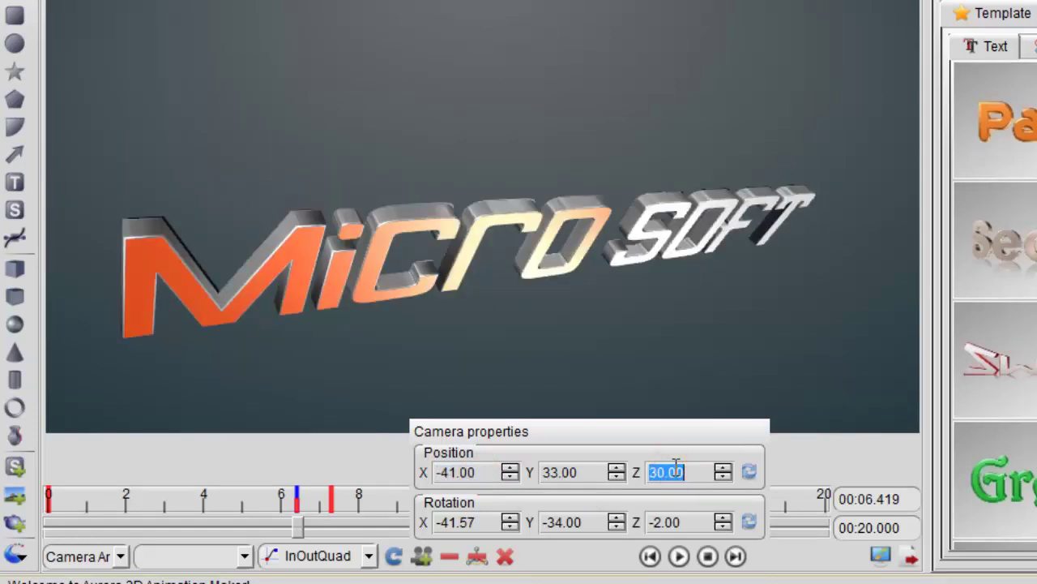
- Set the camera rotation to -41.57, -34, -2 and close the camera properties
{"action": "left_click", "coordinate": [570, 521]}
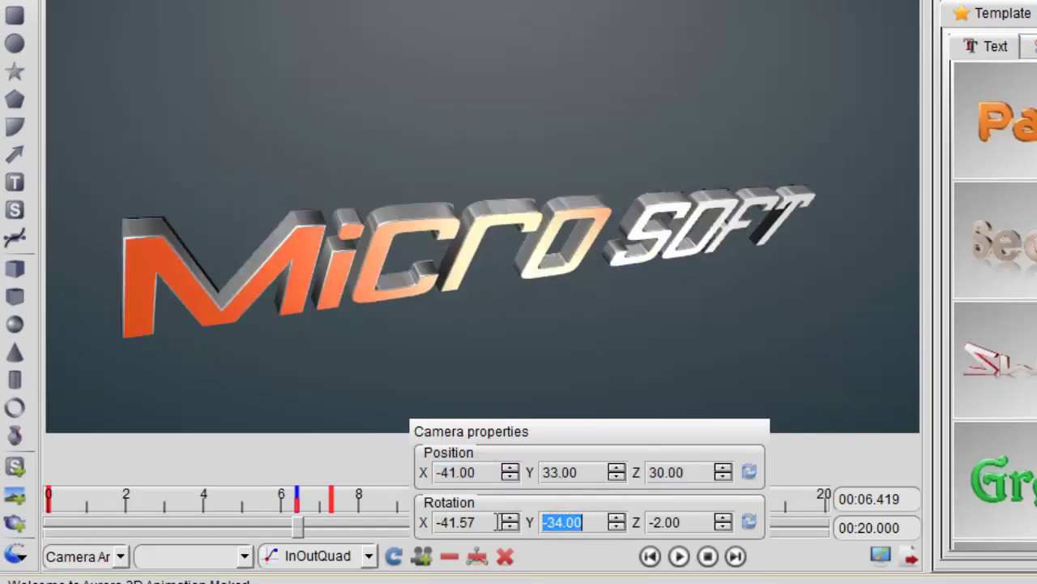
{"action": "left_click", "coordinate": [483, 522]}
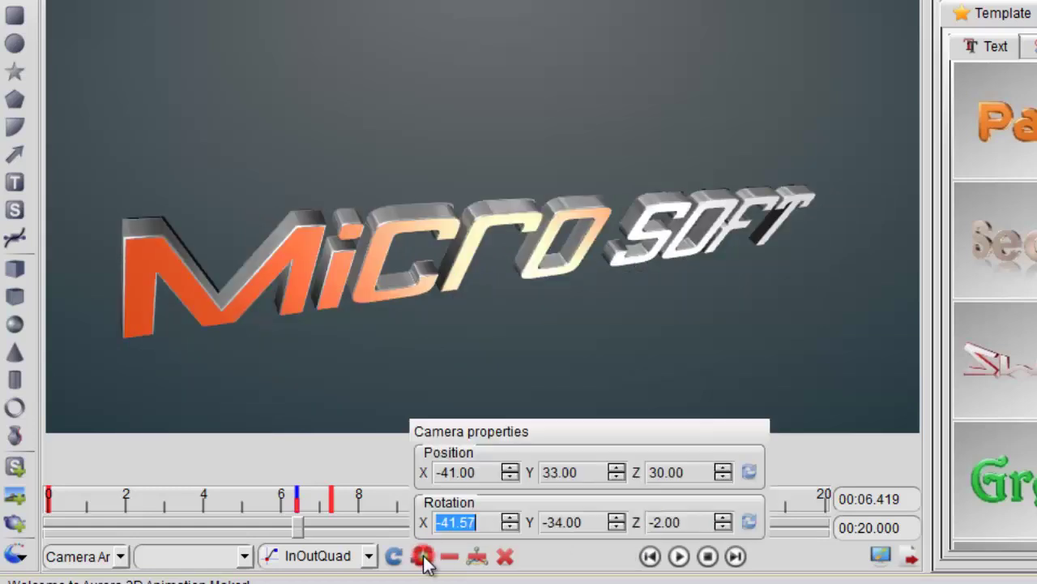
{"action": "left_click", "coordinate": [526, 377]}
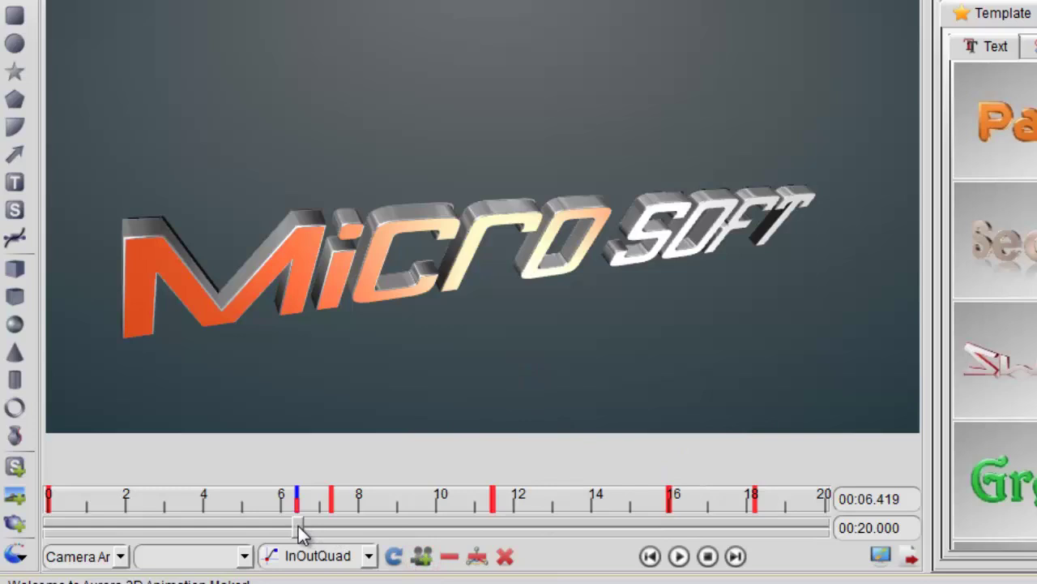
- Replay from the start, pause near 8 s, and move the camera keyframe to 8.33 s
{"action": "left_click_drag", "start_coordinate": [299, 527], "coordinate": [3, 525]}
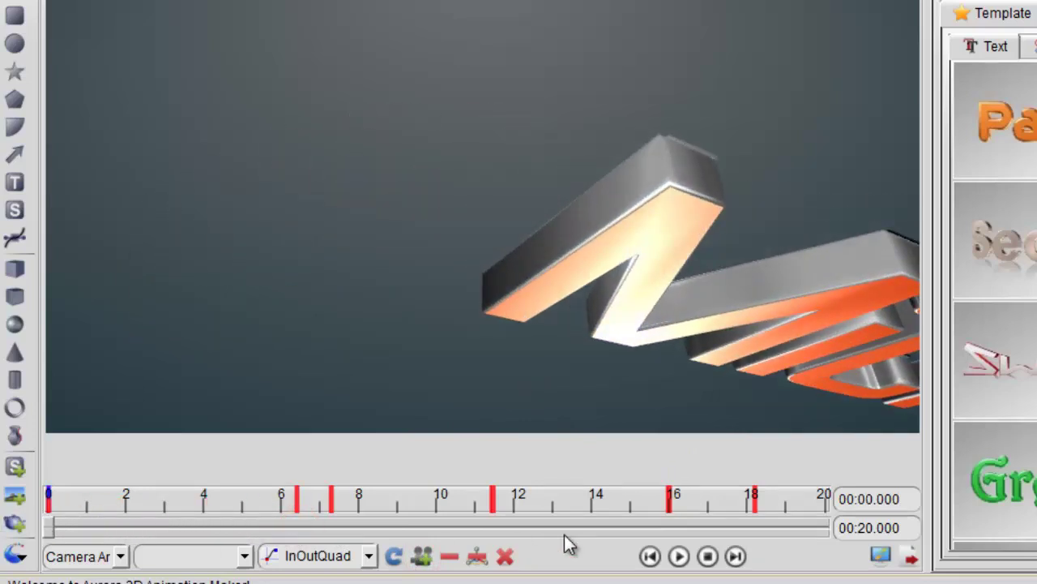
{"action": "left_click", "coordinate": [680, 557]}
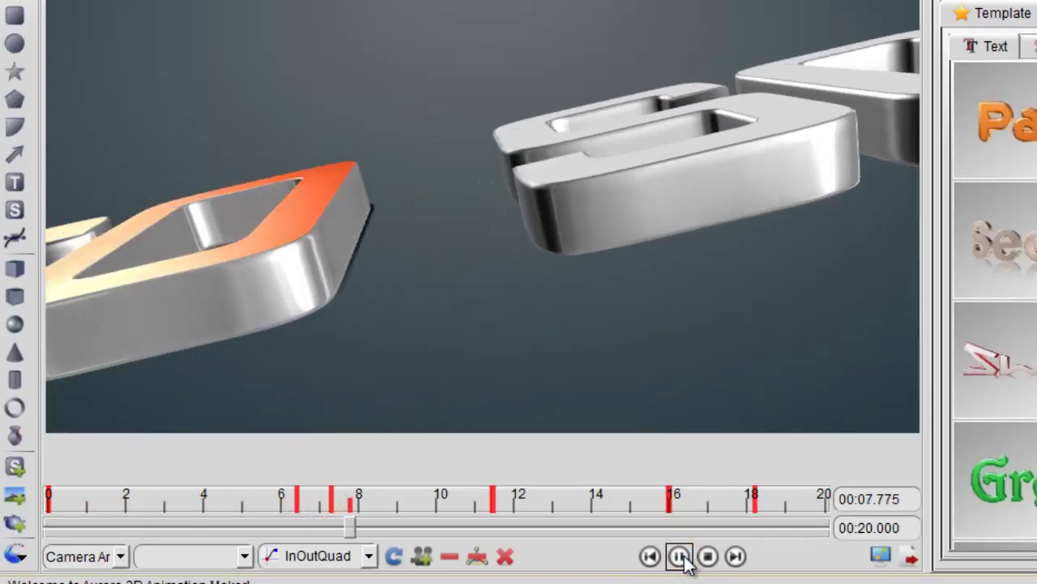
{"action": "left_click", "coordinate": [681, 557]}
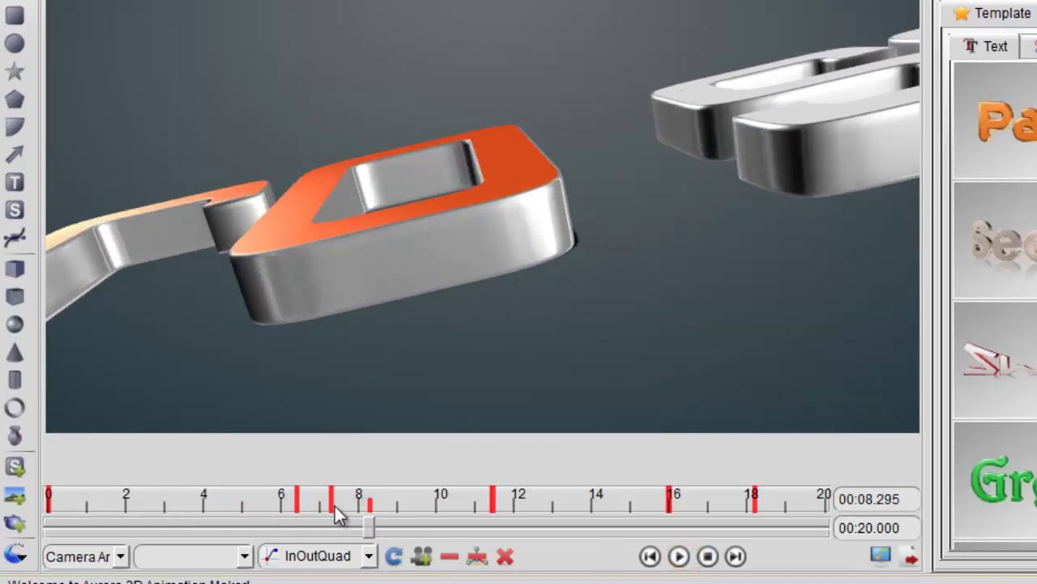
{"action": "left_click_drag", "start_coordinate": [333, 501], "coordinate": [374, 511]}
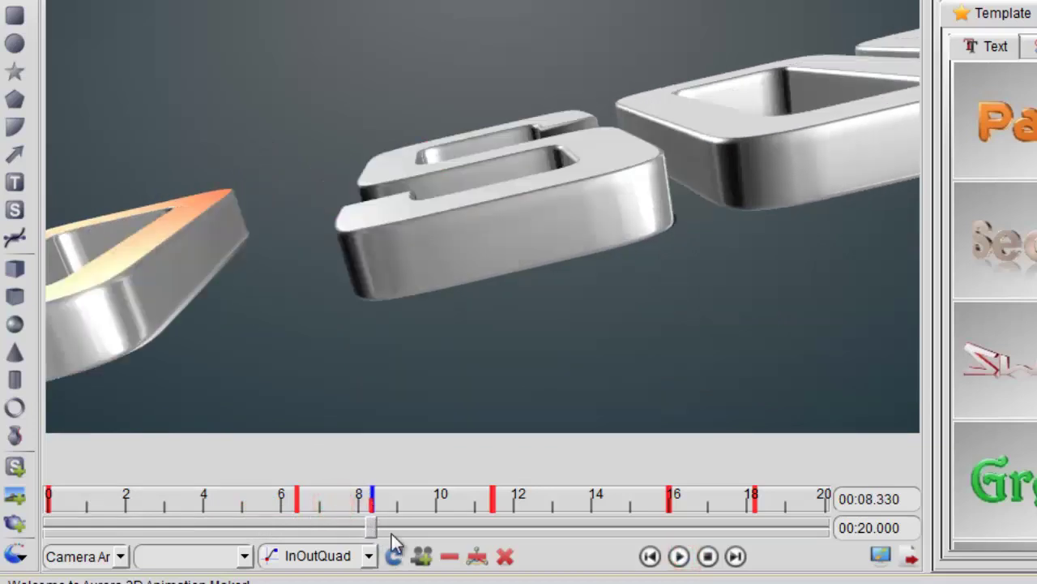
- Set the 8.33 s keyframe's camera position to -21, -56, 45
{"action": "left_click", "coordinate": [422, 556]}
{"action": "scroll", "coordinate": [579, 472], "scroll_direction": "down", "scroll_amount": 20}
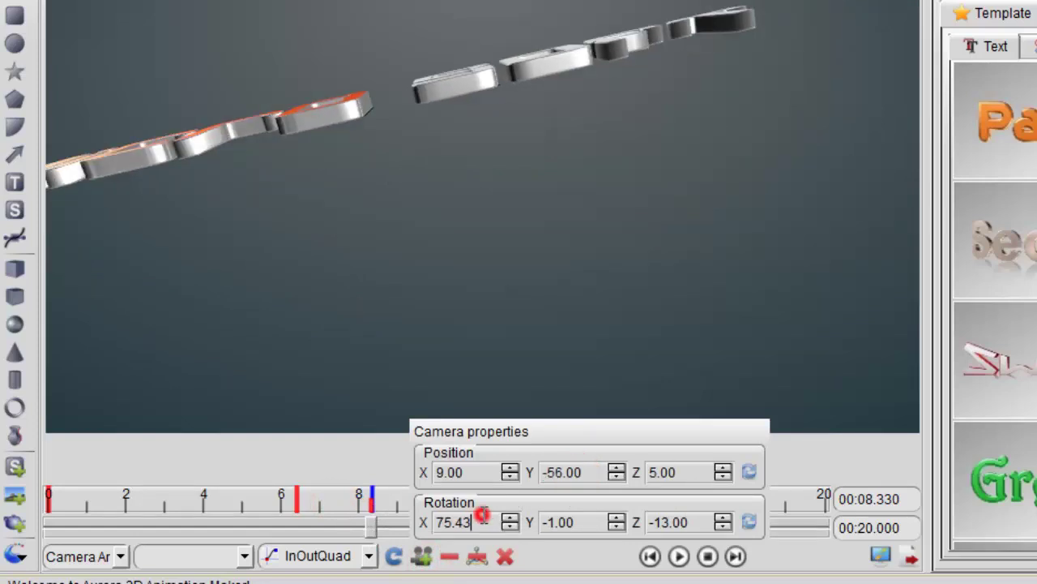
{"action": "scroll", "coordinate": [482, 516], "scroll_direction": "up", "scroll_amount": 4}
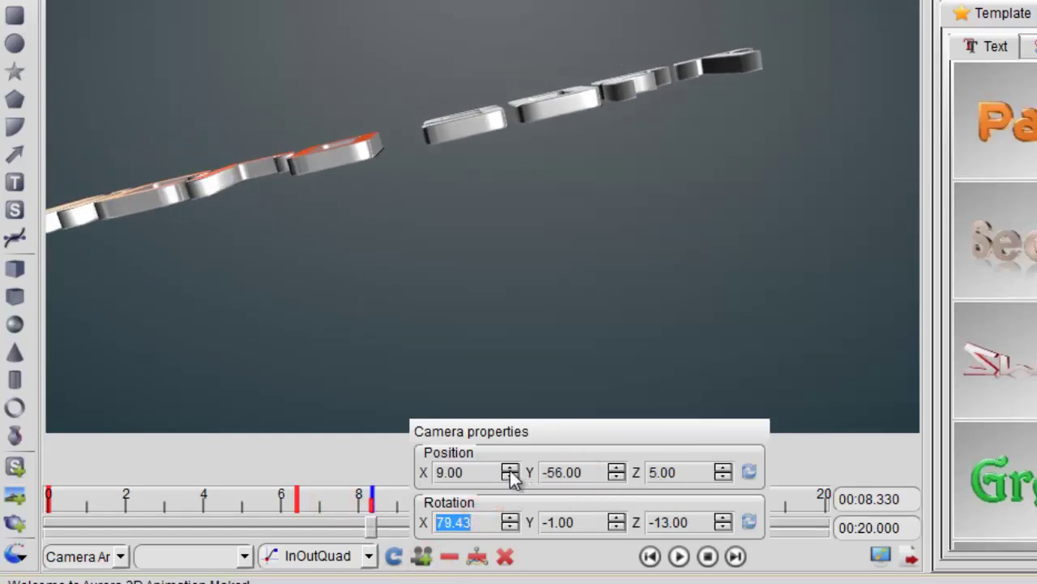
{"action": "scroll", "coordinate": [456, 472], "scroll_direction": "down", "scroll_amount": 20}
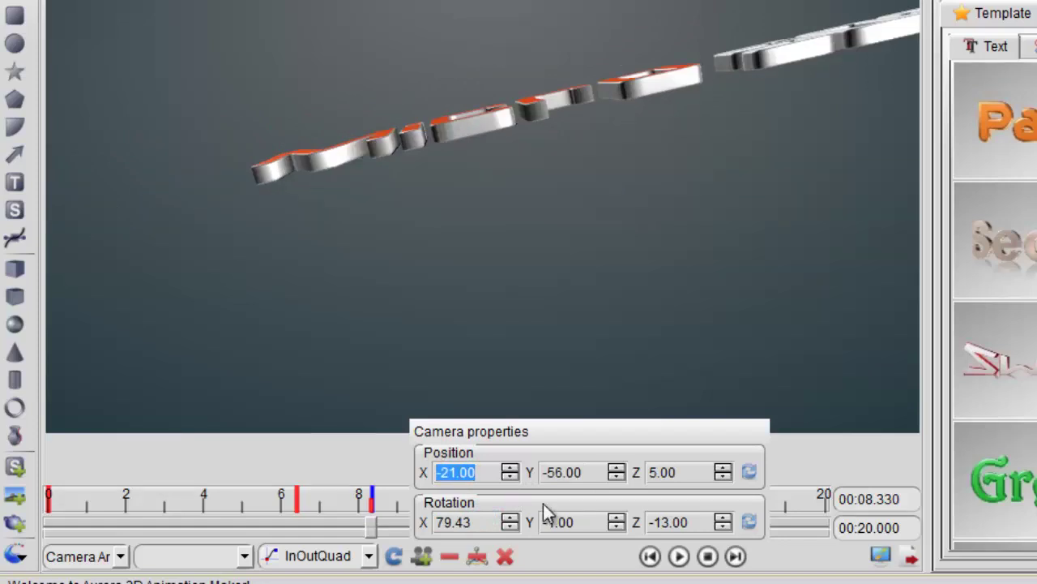
- Set the camera rotation to 79.43, -11, -43
{"action": "left_click", "coordinate": [678, 522]}
{"action": "scroll", "coordinate": [678, 521], "scroll_direction": "down", "scroll_amount": 10}
{"action": "scroll", "coordinate": [678, 521], "scroll_direction": "down", "scroll_amount": 20}
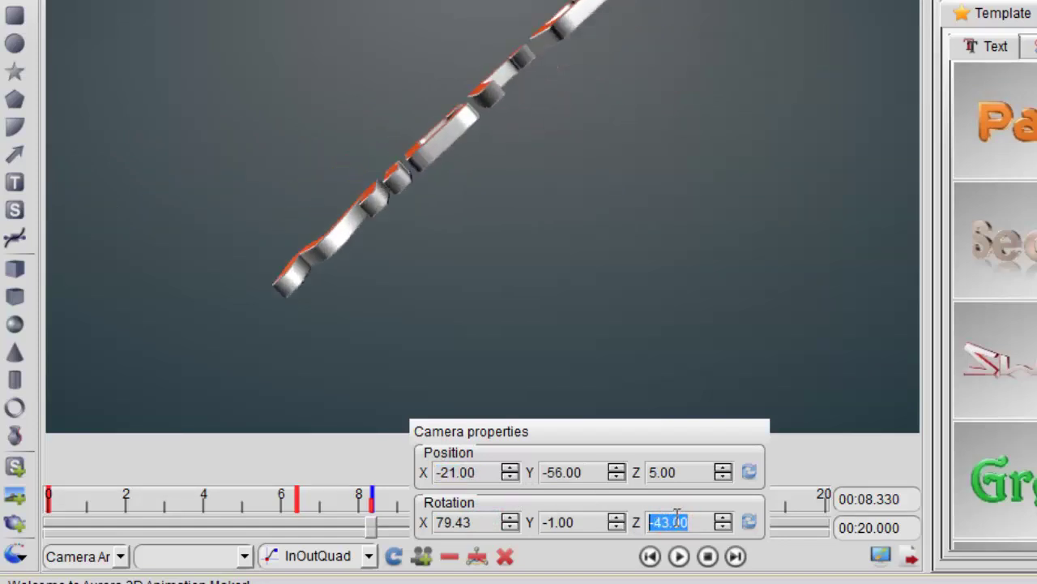
{"action": "scroll", "coordinate": [678, 521], "scroll_direction": "up", "scroll_amount": 20}
{"action": "scroll", "coordinate": [678, 521], "scroll_direction": "down", "scroll_amount": 20}
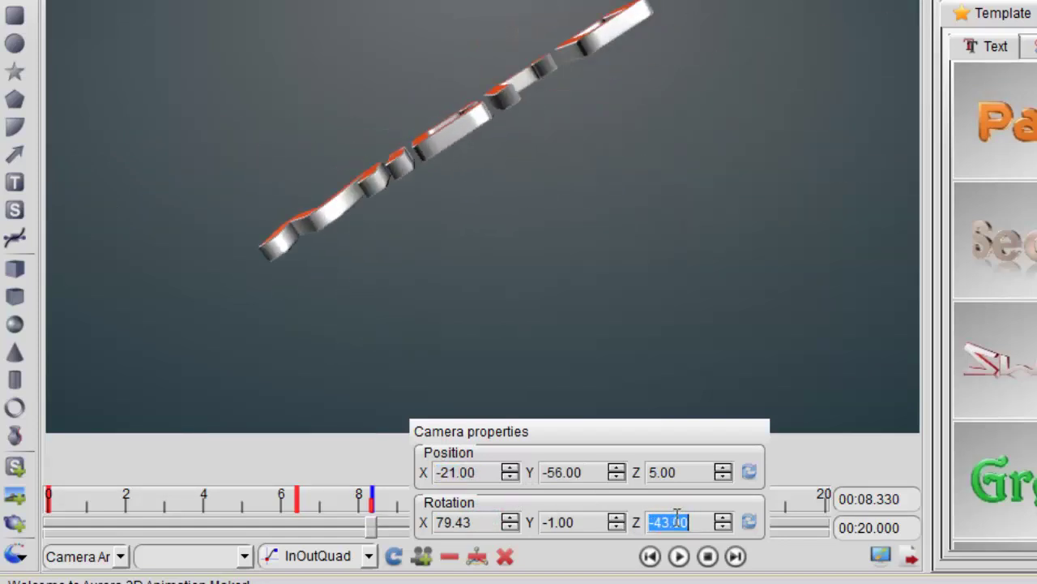
{"action": "left_click", "coordinate": [586, 521]}
{"action": "scroll", "coordinate": [585, 521], "scroll_direction": "down", "scroll_amount": 10}
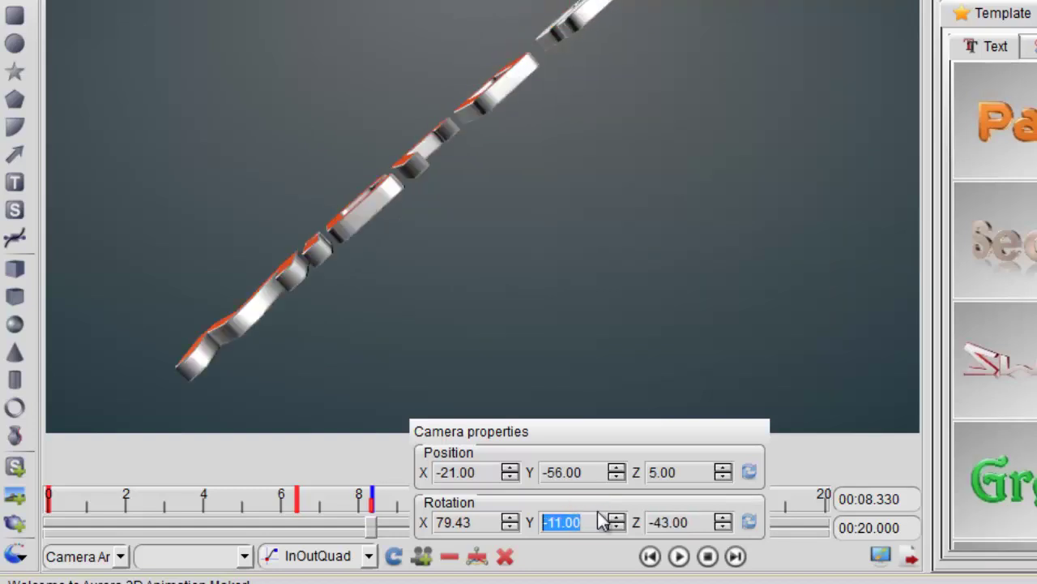
{"action": "scroll", "coordinate": [685, 470], "scroll_direction": "up", "scroll_amount": 20}
{"action": "scroll", "coordinate": [685, 470], "scroll_direction": "up", "scroll_amount": 20}
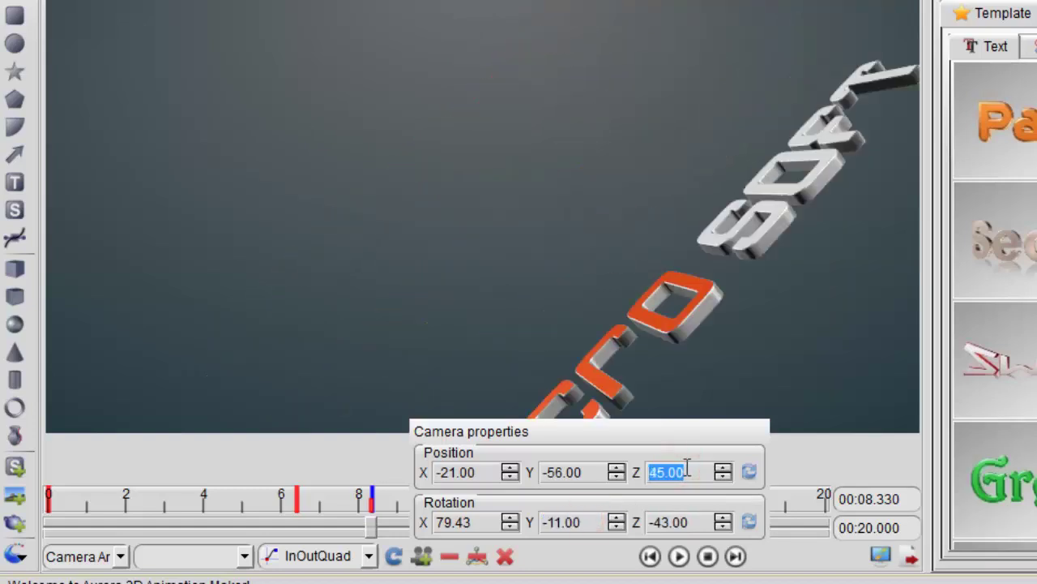
{"action": "left_click", "coordinate": [588, 557]}
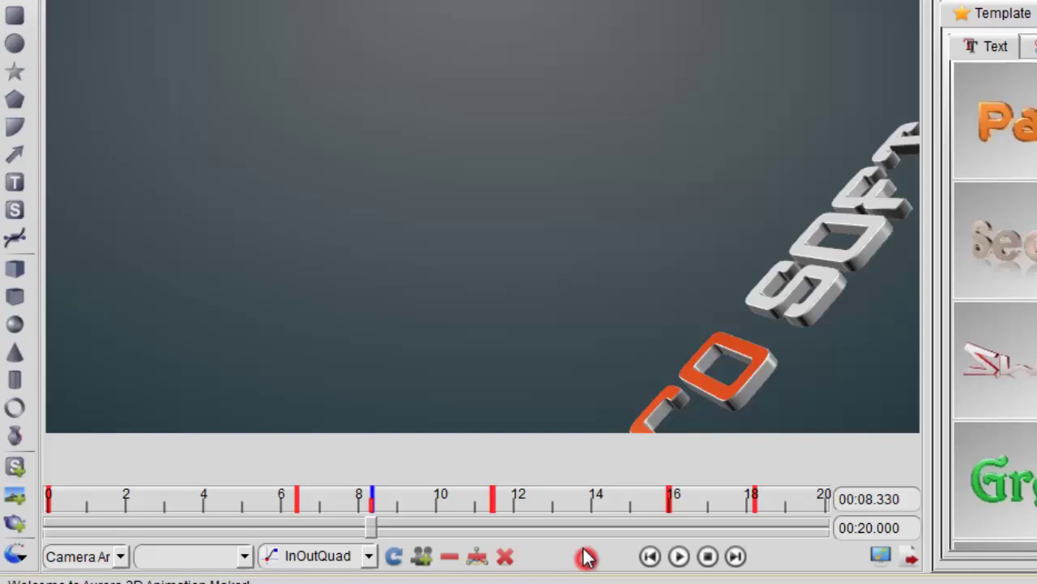
{"action": "left_click_drag", "start_coordinate": [372, 527], "coordinate": [262, 526]}
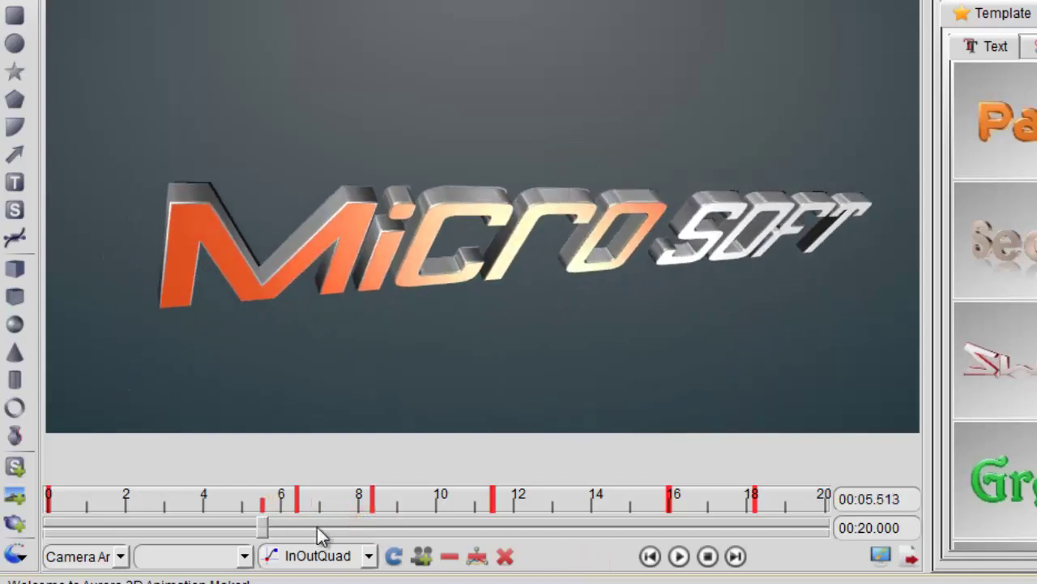
{"action": "left_click", "coordinate": [679, 556]}
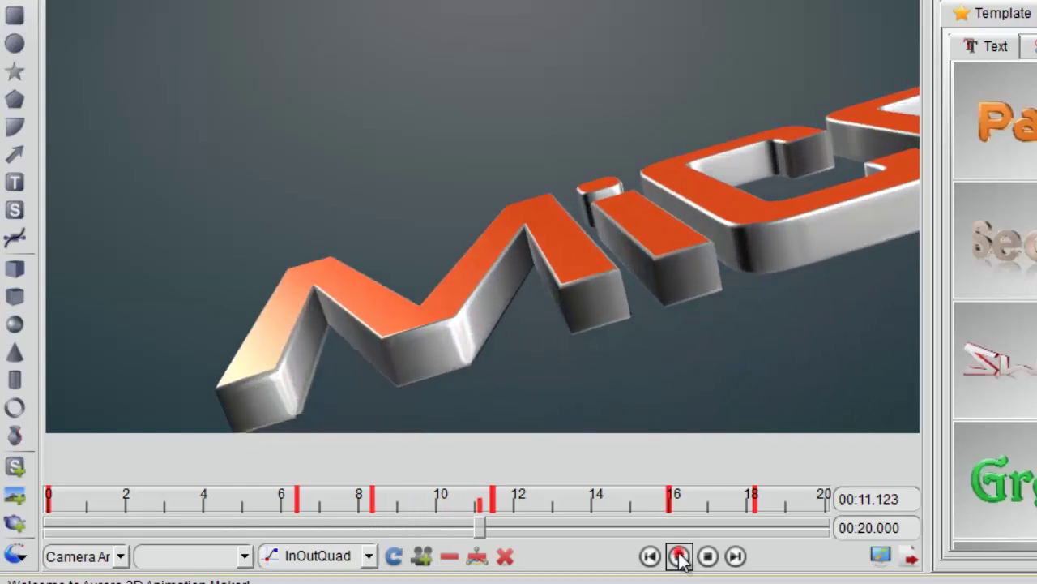
{"action": "left_click", "coordinate": [679, 556]}
{"action": "left_click_drag", "start_coordinate": [487, 520], "coordinate": [827, 526]}
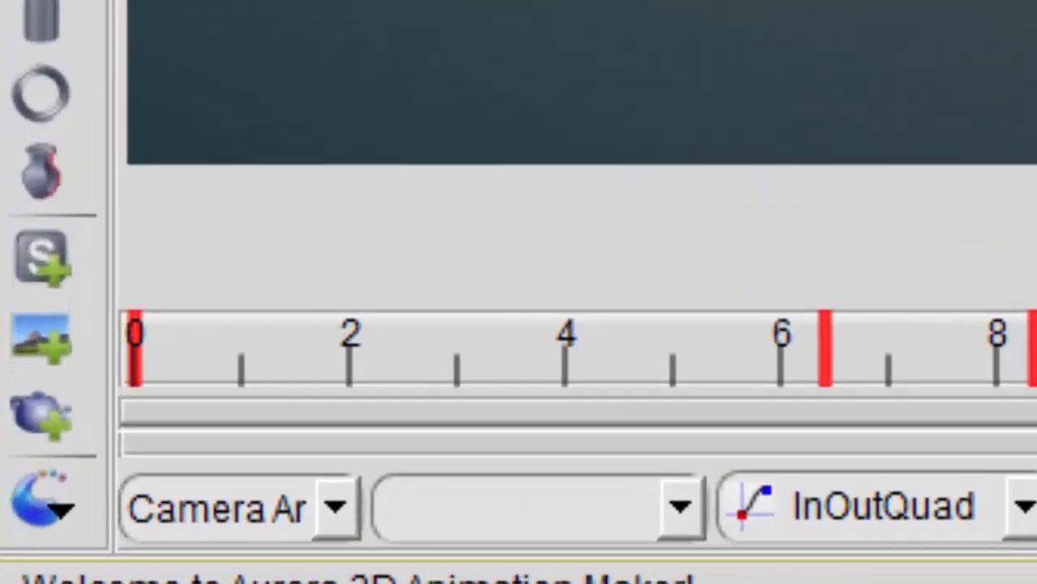
- Switch the timeline to the Light2 Ani track and scrub toward its end
{"action": "left_click", "coordinate": [339, 511]}
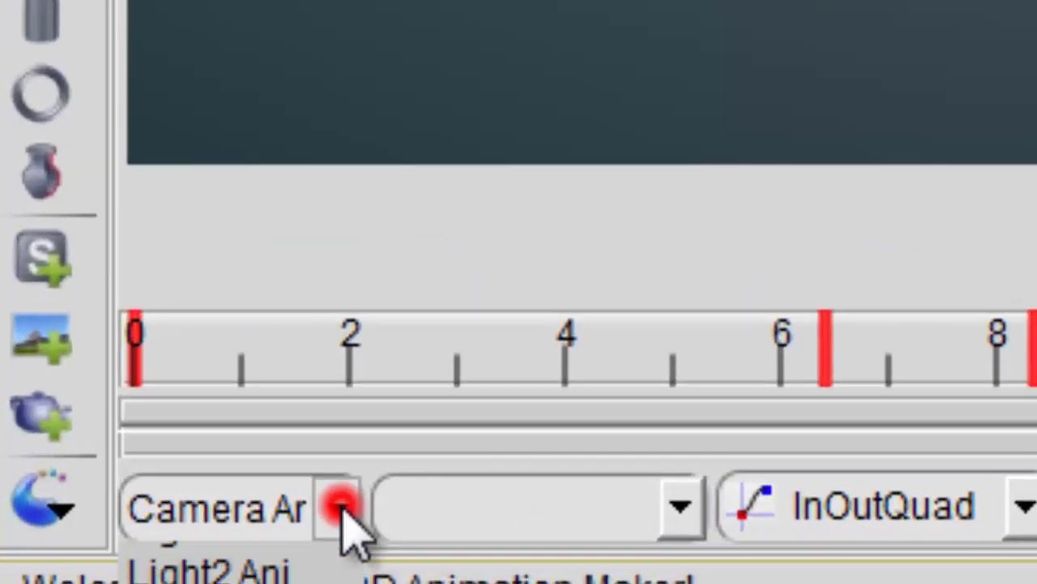
{"action": "left_click", "coordinate": [211, 567]}
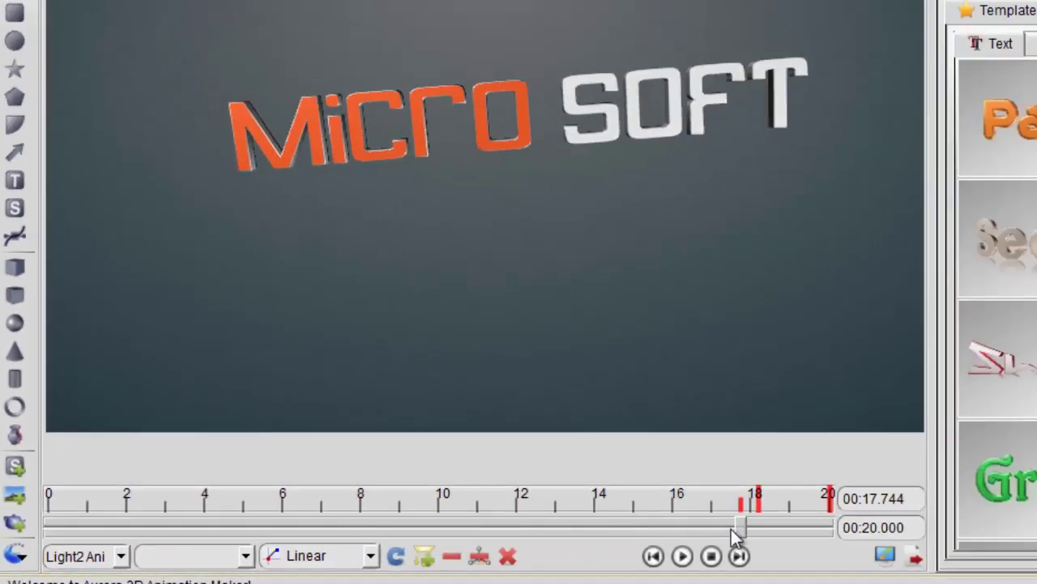
{"action": "mouse_move", "coordinate": [736, 529]}
{"action": "left_mouse_down"}
{"action": "mouse_move", "coordinate": [835, 536]}
{"action": "mouse_move", "coordinate": [765, 528]}
{"action": "mouse_move", "coordinate": [743, 509]}
{"action": "mouse_move", "coordinate": [766, 516]}
{"action": "left_mouse_up"}
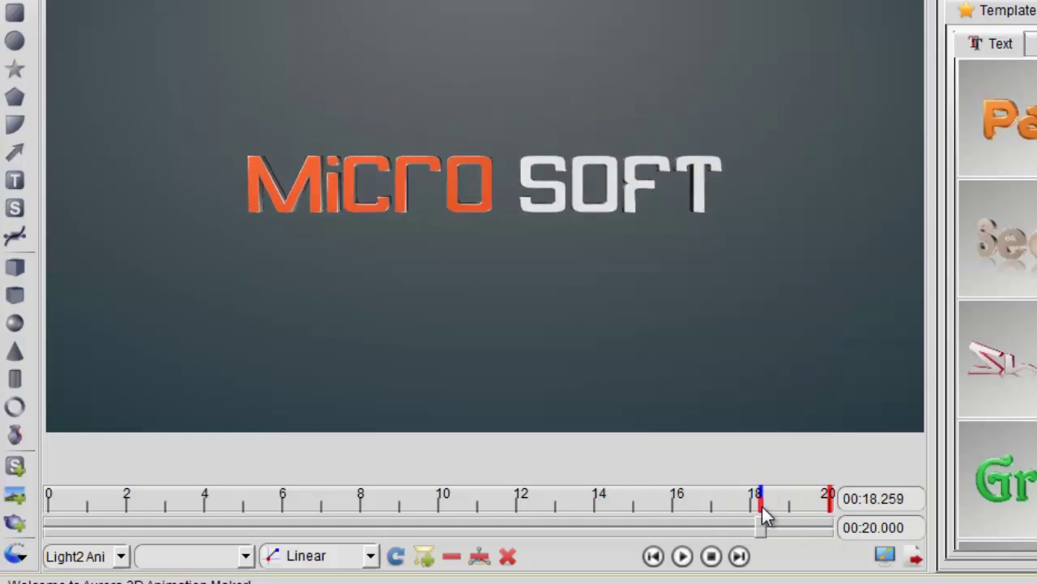
- Open the Light2 colour picker and try orange, yellow and green swatches
{"action": "left_click", "coordinate": [424, 556]}
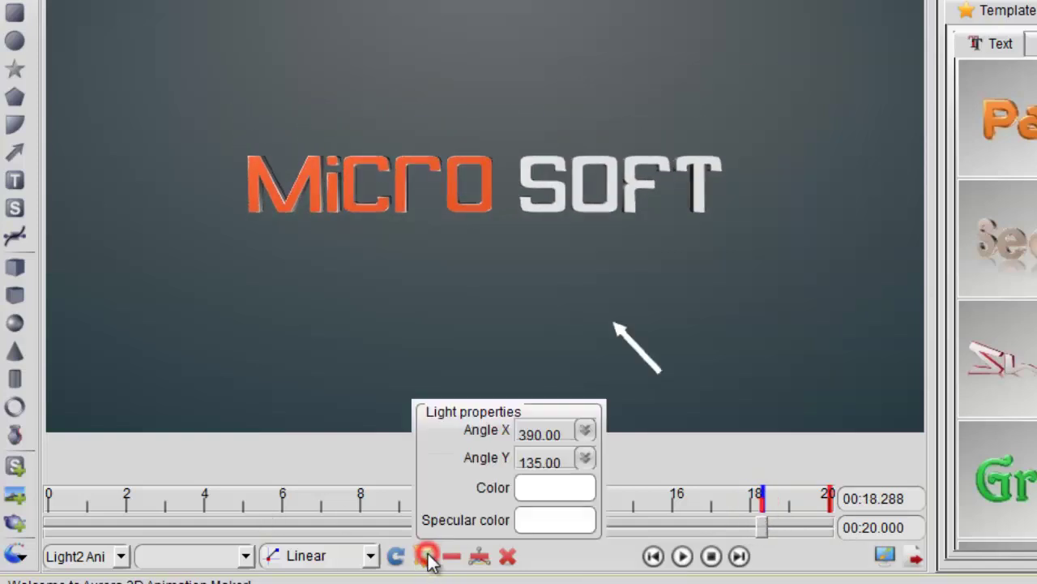
{"action": "left_click", "coordinate": [565, 487]}
{"action": "left_click", "coordinate": [920, 45]}
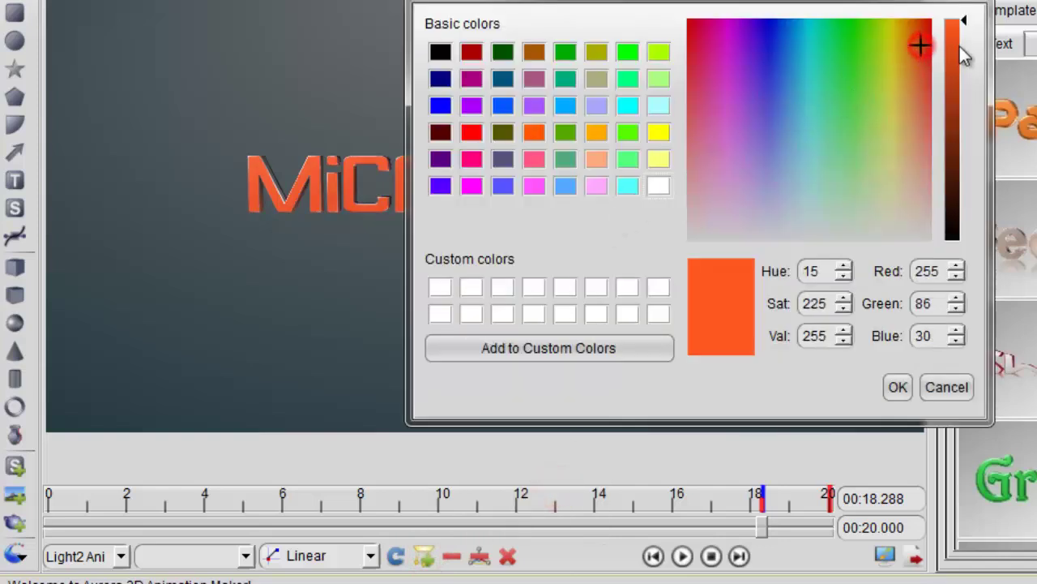
{"action": "left_click", "coordinate": [958, 36]}
{"action": "left_click", "coordinate": [658, 132]}
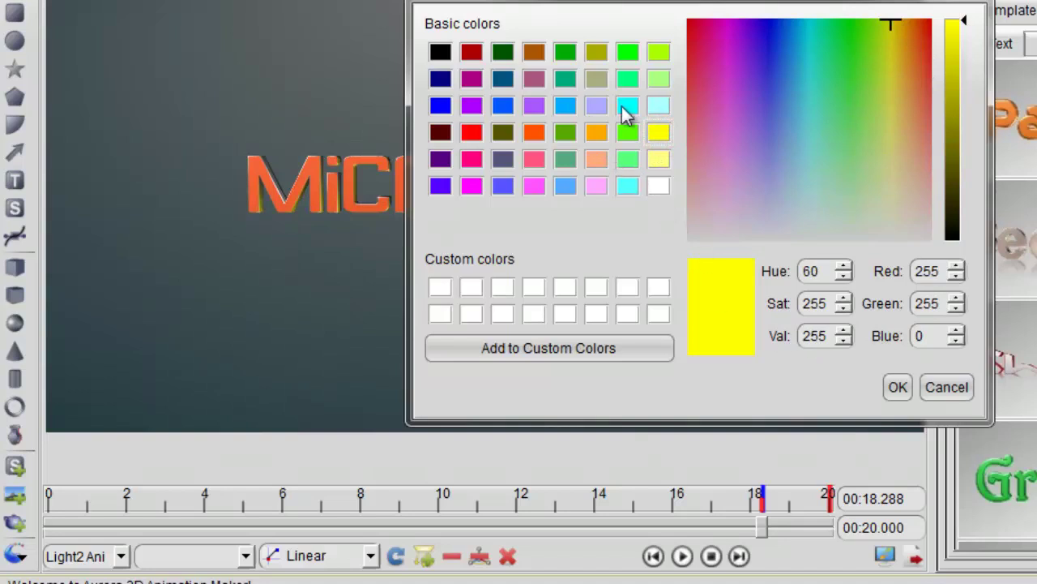
{"action": "left_click", "coordinate": [628, 54]}
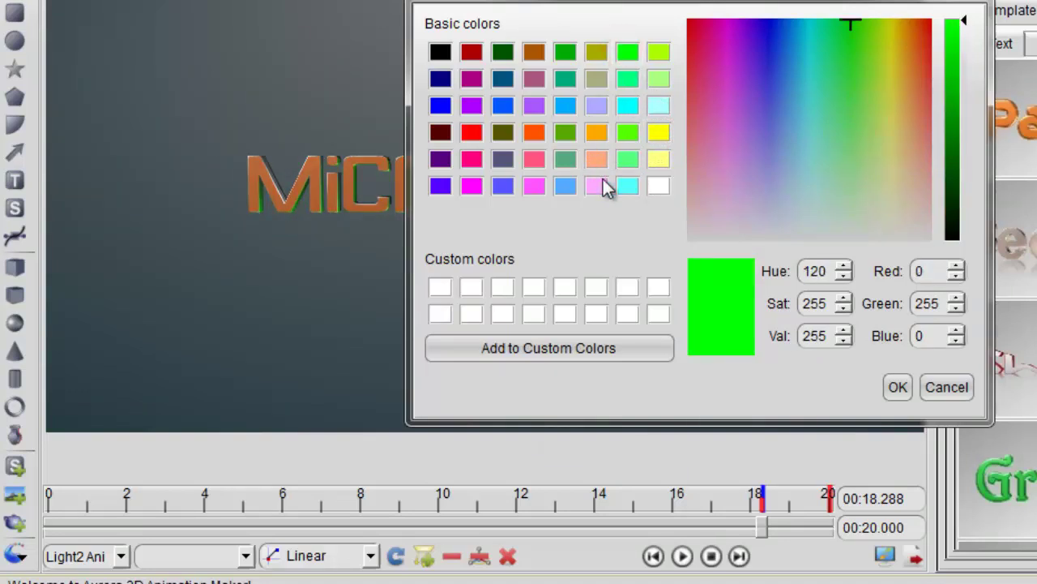
- Compare blue and violet swatches, apply light sky blue, and scrub toward 20 s
{"action": "left_click", "coordinate": [441, 107]}
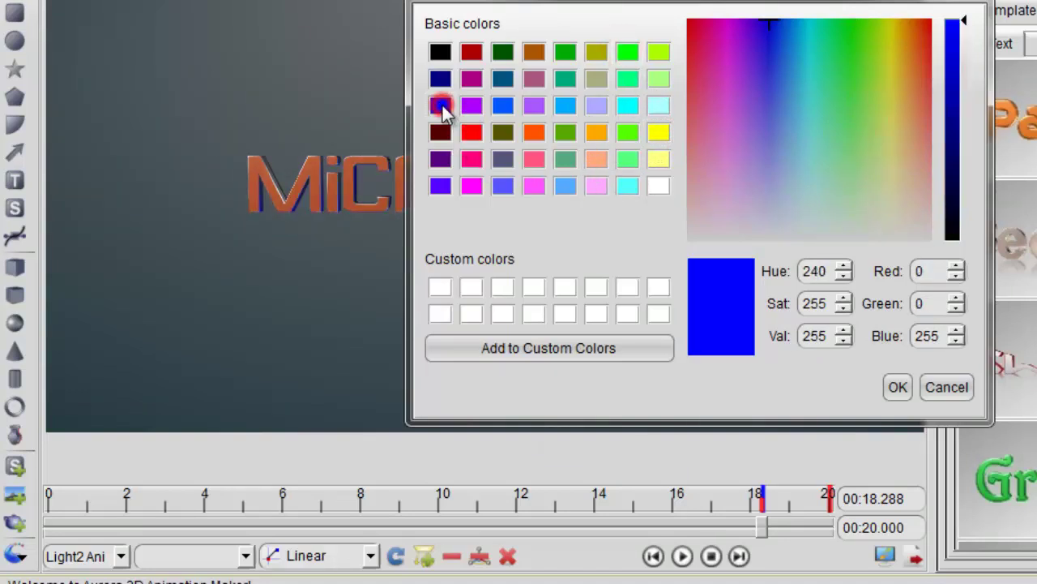
{"action": "left_click", "coordinate": [438, 187]}
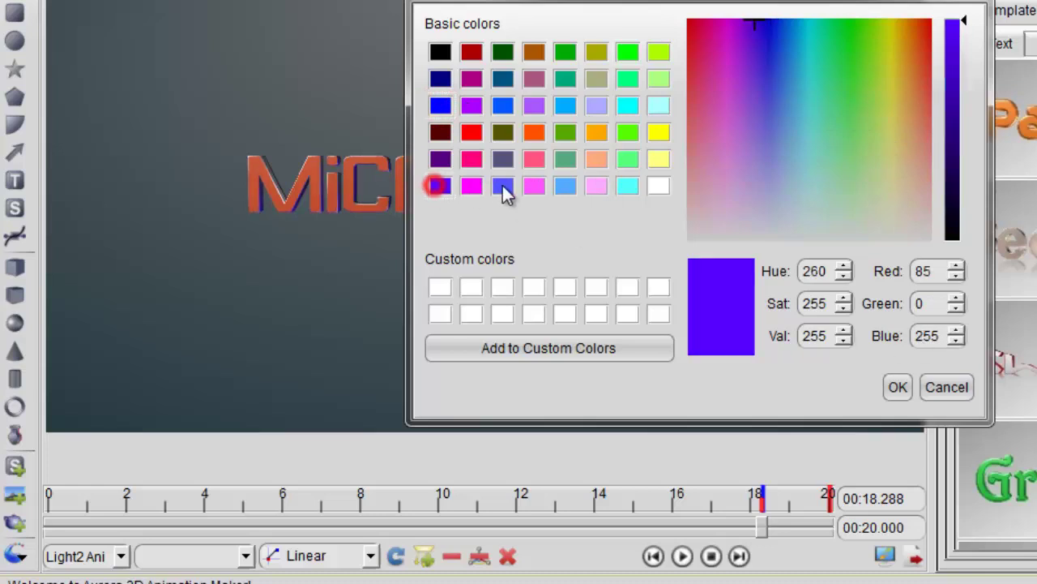
{"action": "left_click", "coordinate": [502, 188]}
{"action": "left_click", "coordinate": [503, 108]}
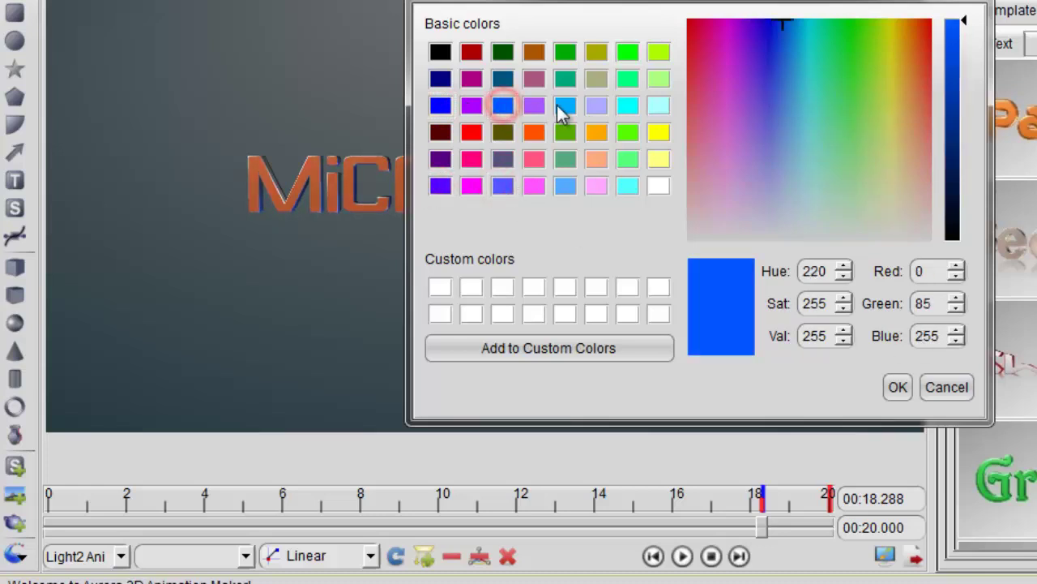
{"action": "left_click", "coordinate": [564, 106]}
{"action": "left_click", "coordinate": [898, 388]}
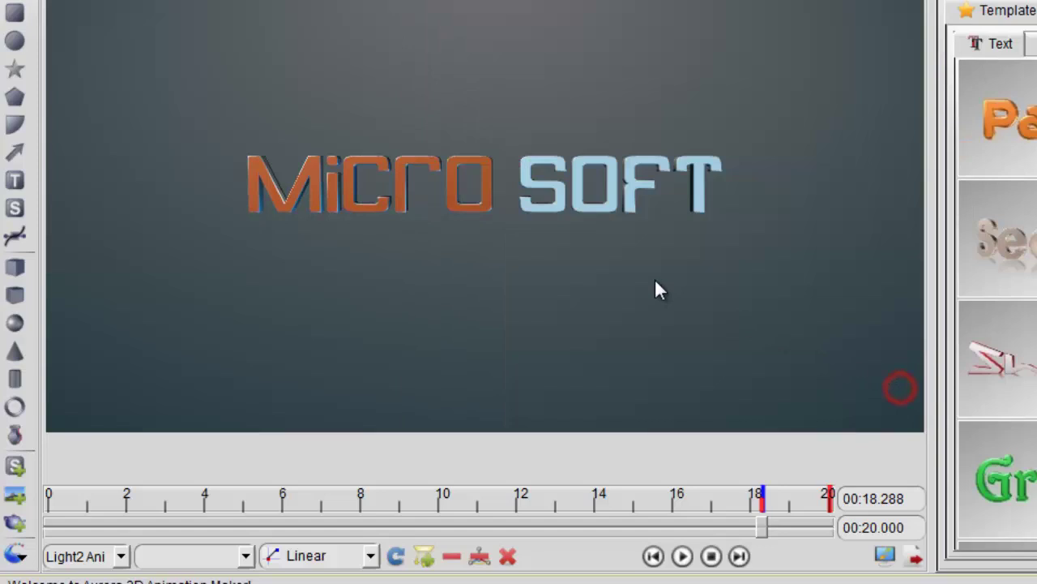
{"action": "left_click_drag", "start_coordinate": [765, 529], "coordinate": [815, 528]}
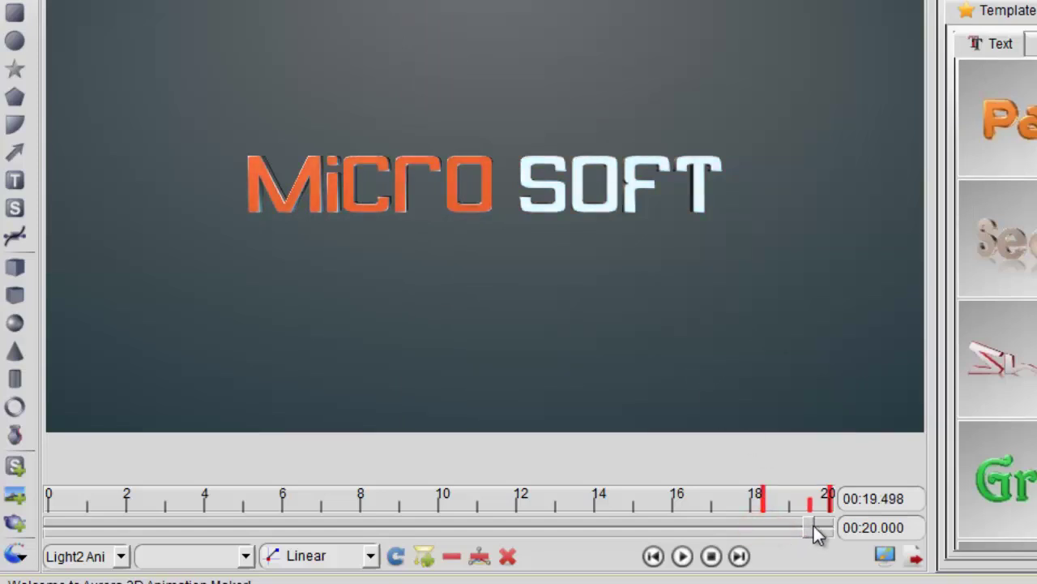
- Make the 20 s Light2 keyframe red, then replay from about 17 seconds
{"action": "left_click", "coordinate": [427, 557]}
{"action": "left_click", "coordinate": [554, 489]}
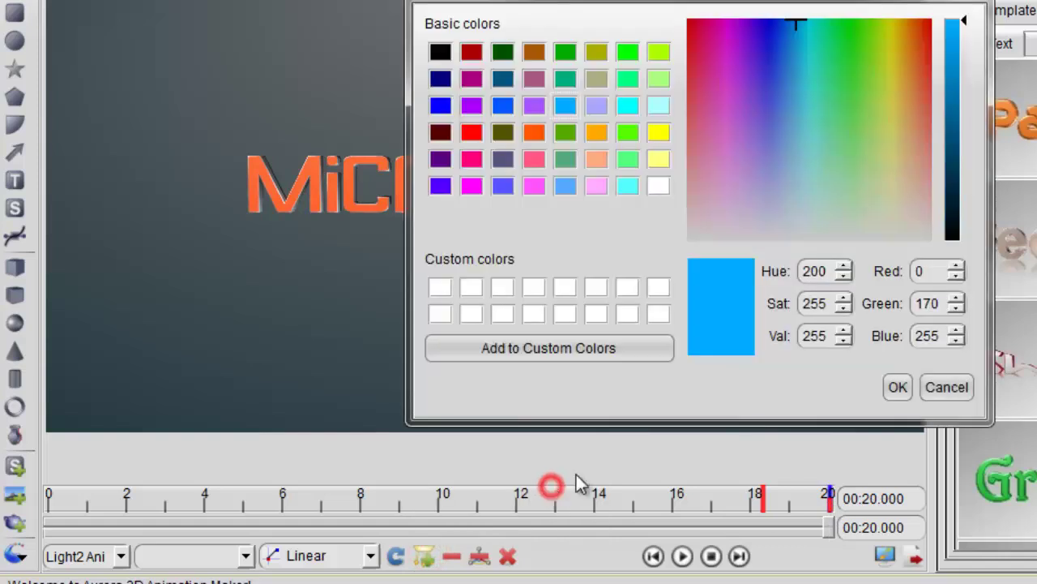
{"action": "left_click", "coordinate": [471, 132]}
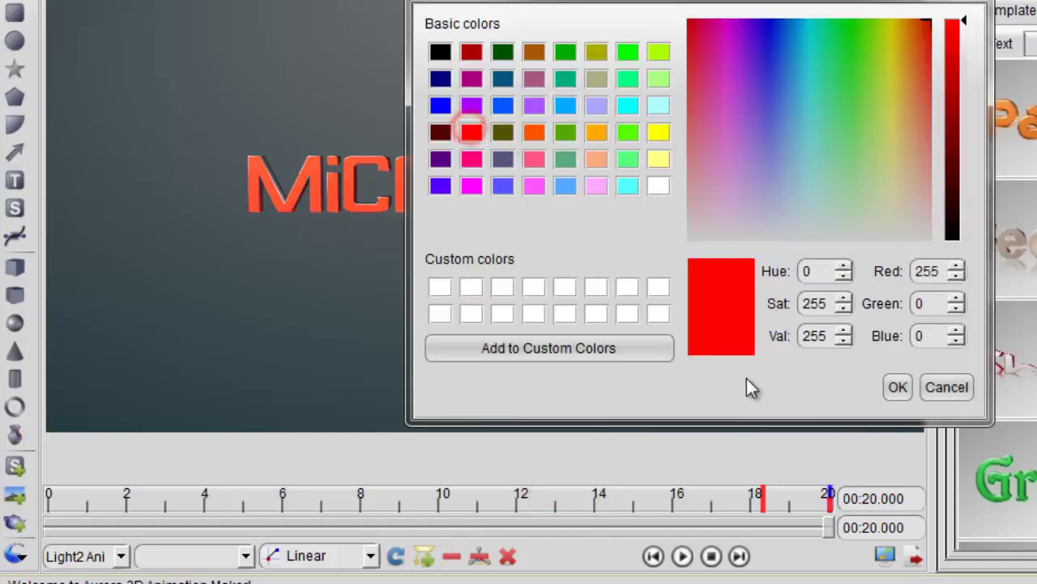
{"action": "left_click", "coordinate": [898, 388]}
{"action": "left_click_drag", "start_coordinate": [829, 531], "coordinate": [710, 536]}
{"action": "left_click", "coordinate": [680, 558]}
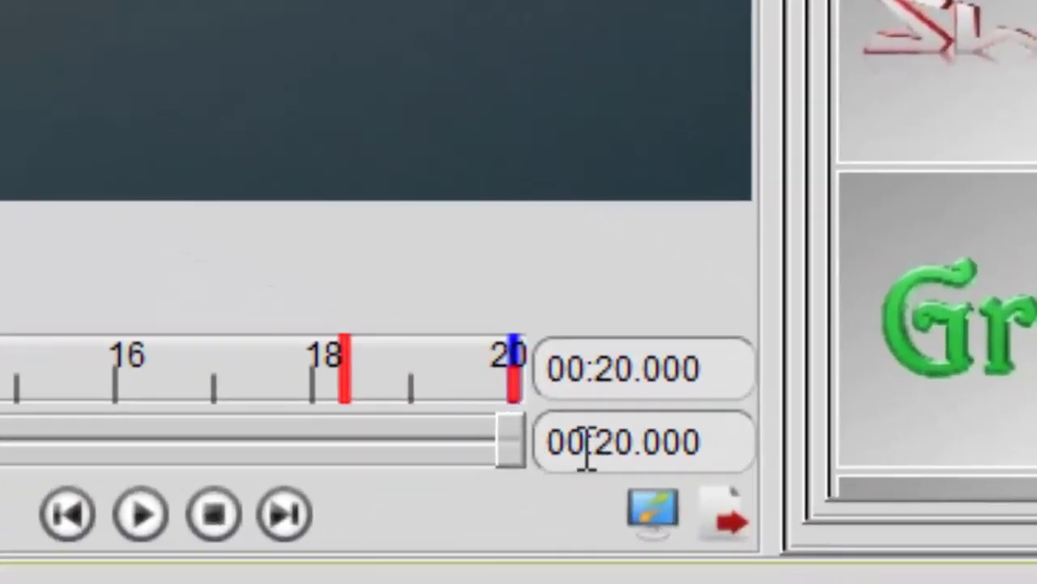
- Shorten the timeline length from 20 to 15 seconds
{"action": "left_click", "coordinate": [616, 444]}
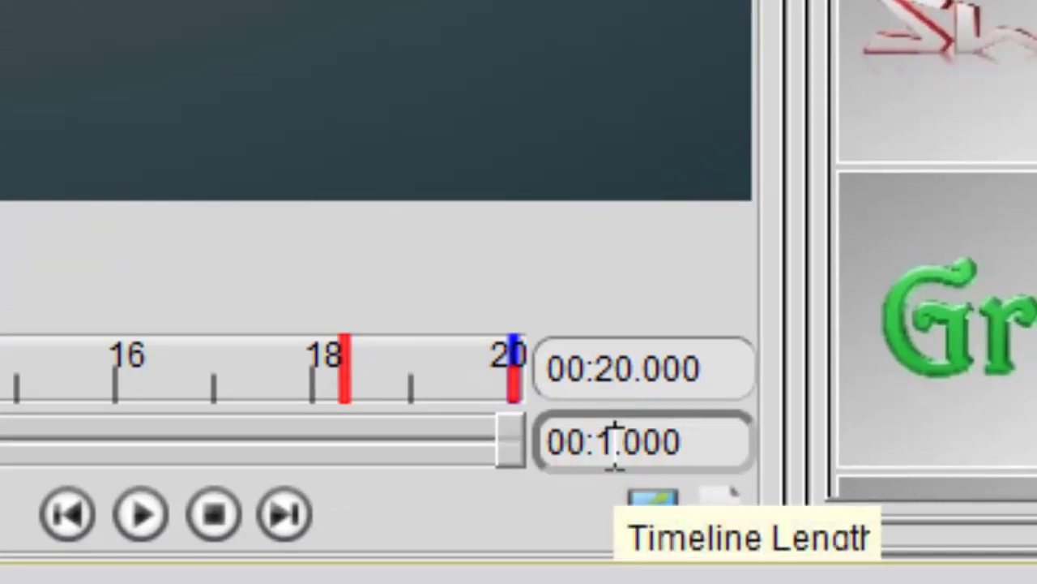
{"action": "type", "text": "15"}
{"action": "key", "text": "Return"}
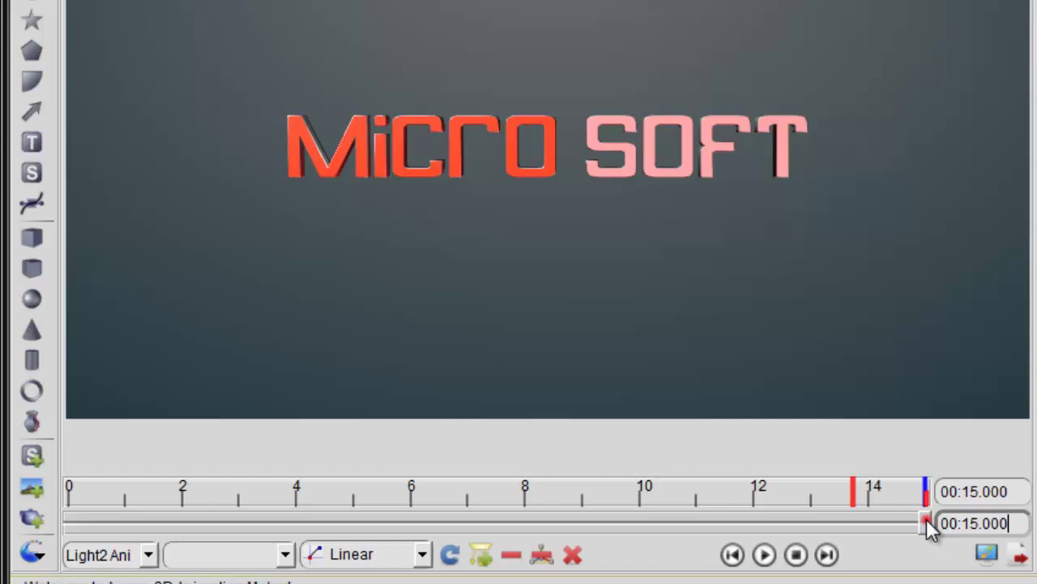
{"action": "left_click_drag", "start_coordinate": [931, 528], "coordinate": [24, 521]}
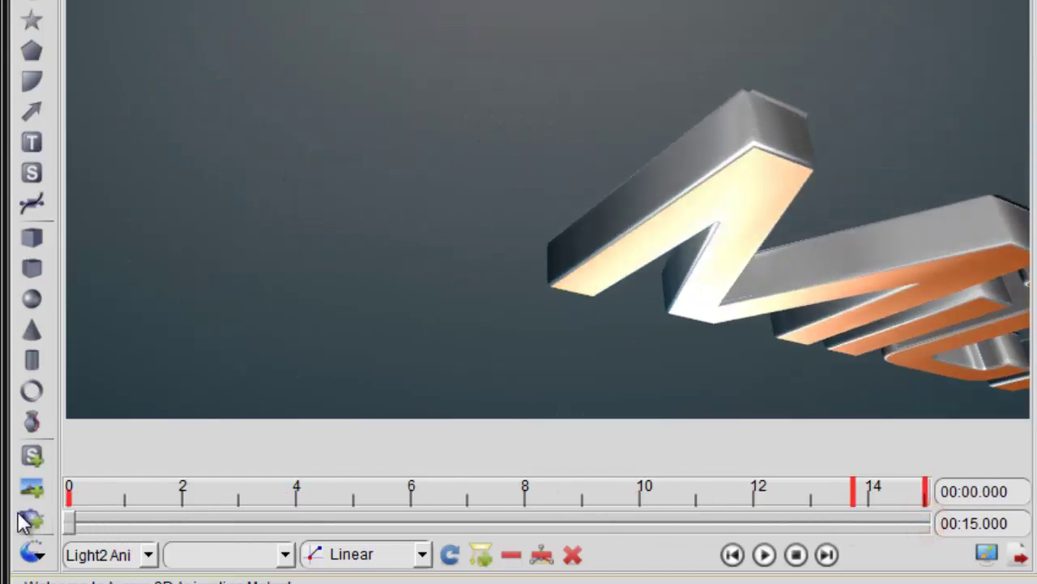
{"action": "left_click", "coordinate": [765, 554]}
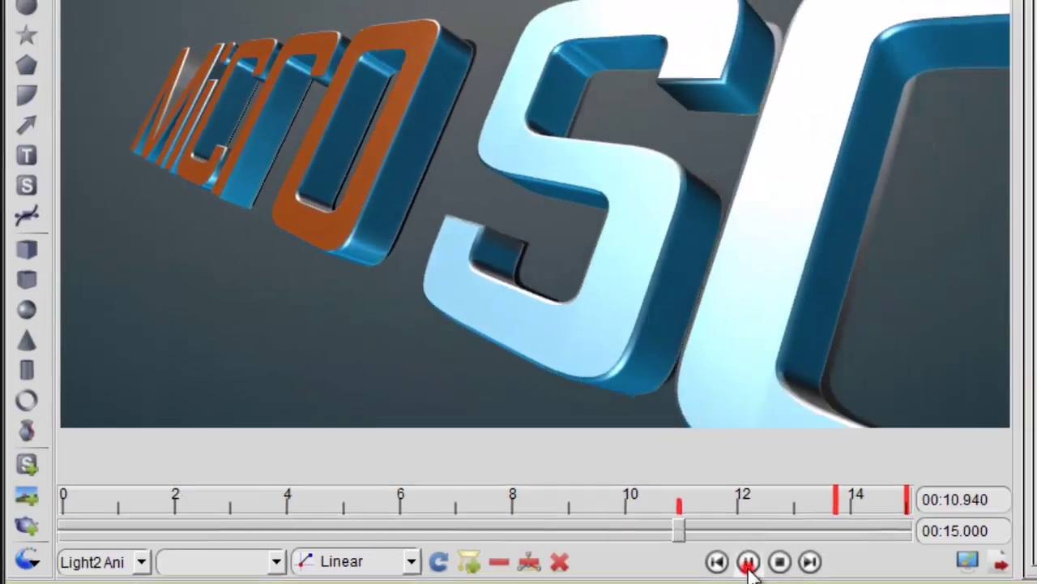
- Stop playback, discard the unsaved MICRO SOFT title, load the silver WWW template, and reopen the gallery
{"action": "left_click", "coordinate": [765, 554]}
{"action": "key", "text": "ctrl+n"}
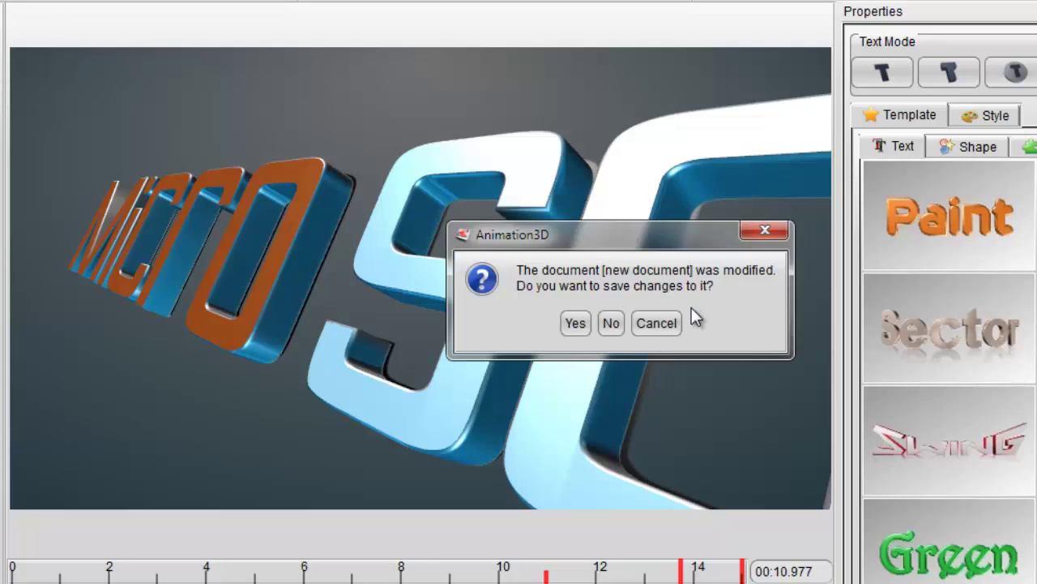
{"action": "left_click", "coordinate": [614, 324]}
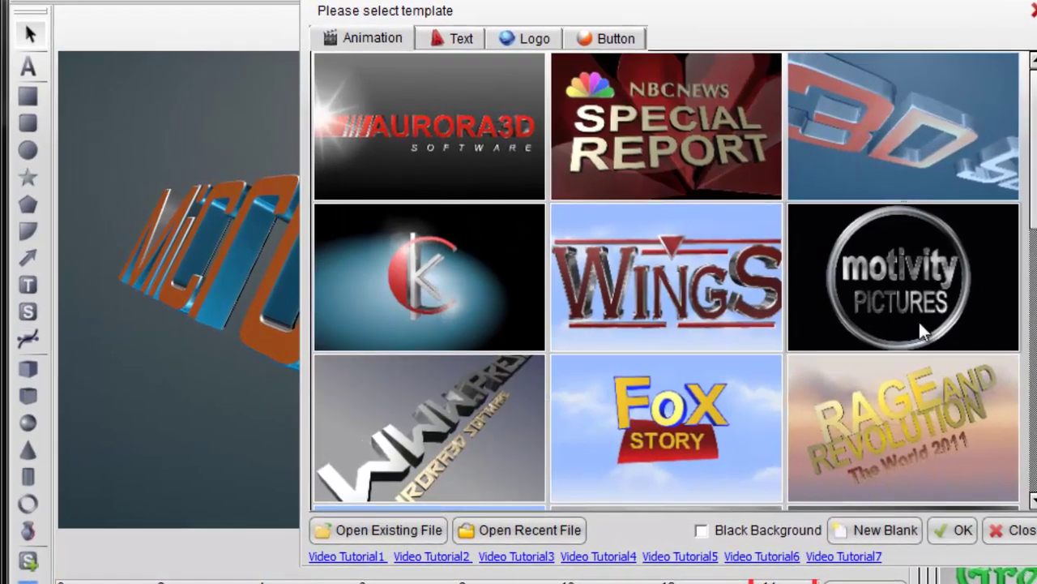
{"action": "double_click", "coordinate": [465, 373]}
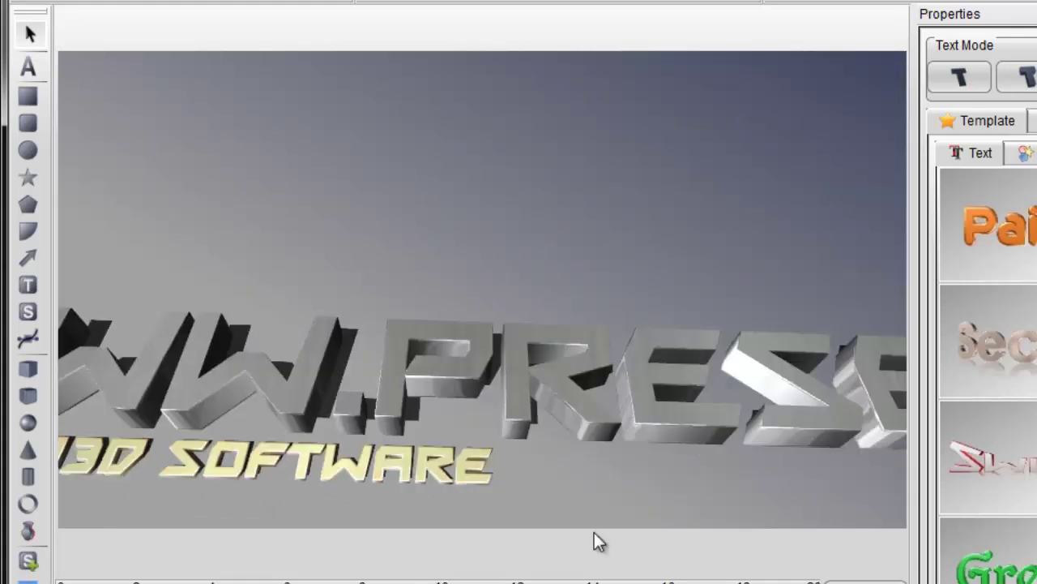
{"action": "key", "text": "ctrl+n"}
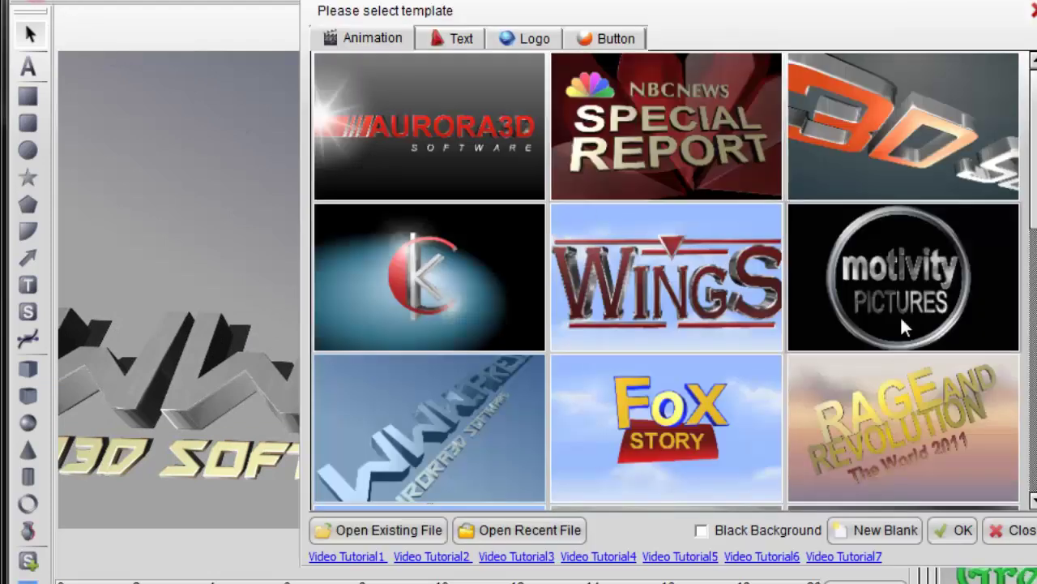
{"action": "scroll", "coordinate": [466, 207], "scroll_direction": "down", "scroll_amount": 5}
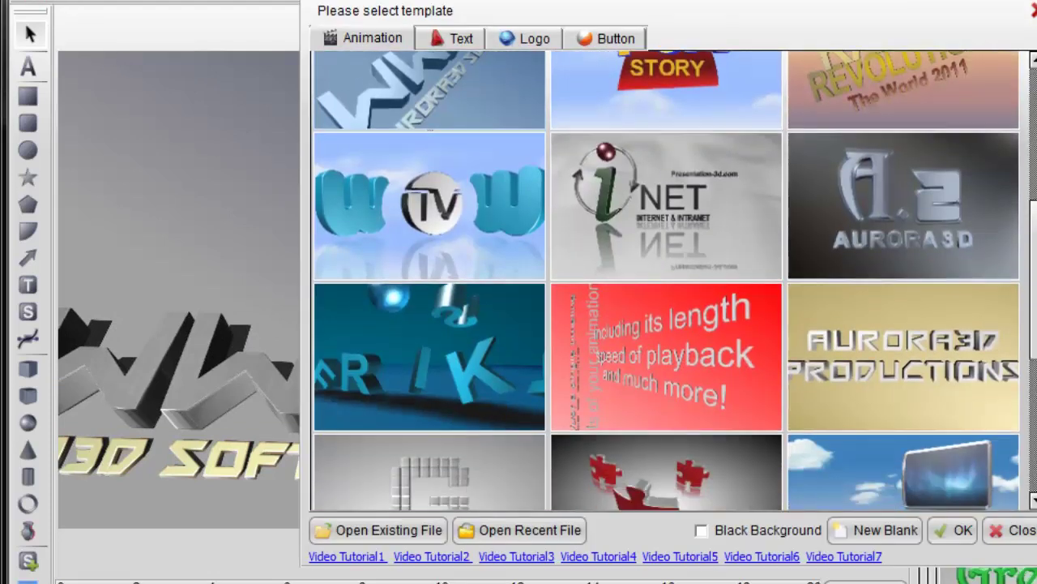
- Load the blue wTVw template, then replace it with the gold AURORA3D PRODUCTIONS template
{"action": "double_click", "coordinate": [467, 207]}
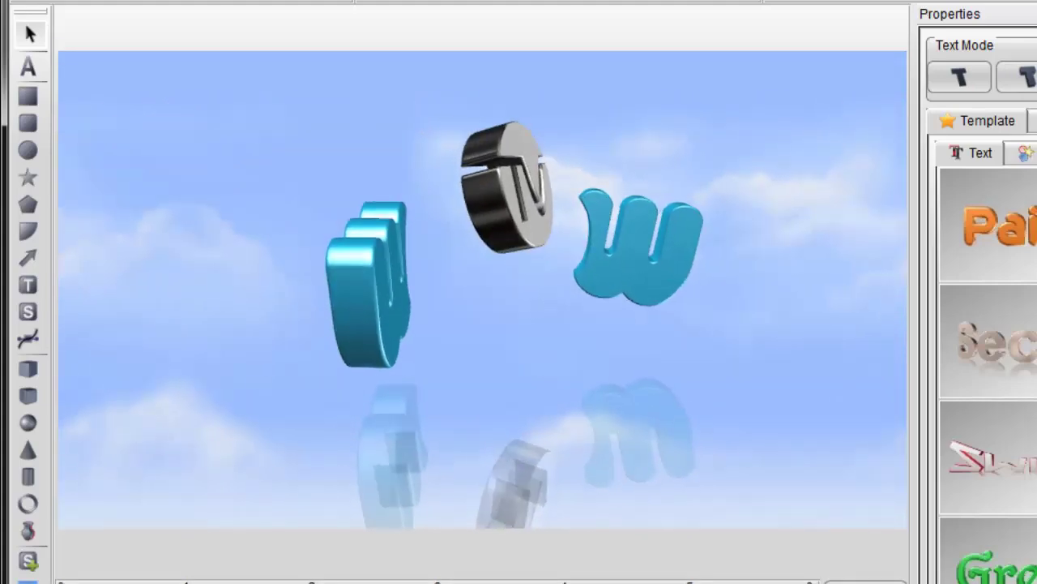
{"action": "key", "text": "ctrl+n"}
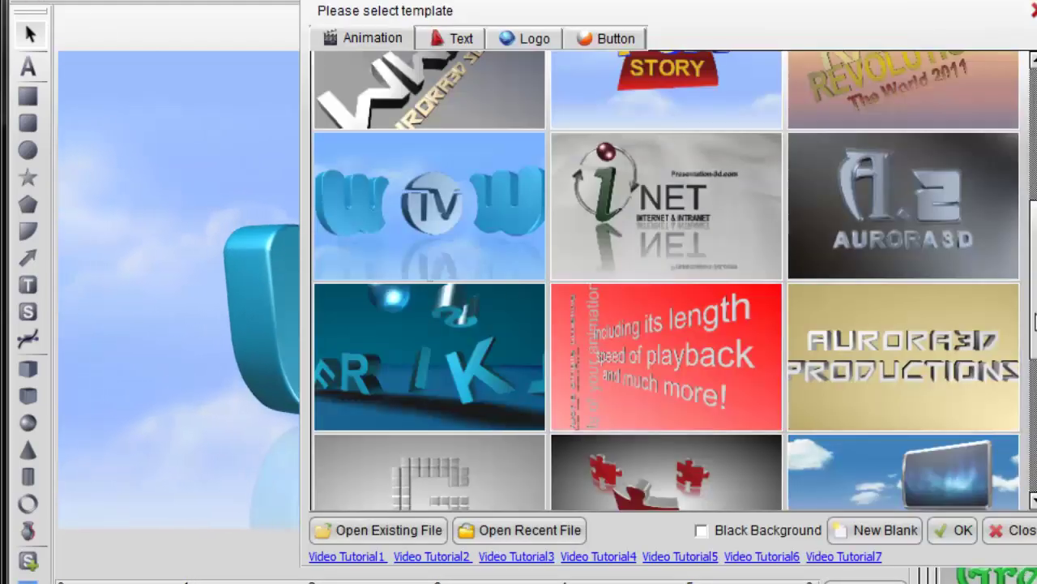
{"action": "scroll", "coordinate": [1028, 312], "scroll_direction": "down", "scroll_amount": 2}
{"action": "double_click", "coordinate": [954, 282]}
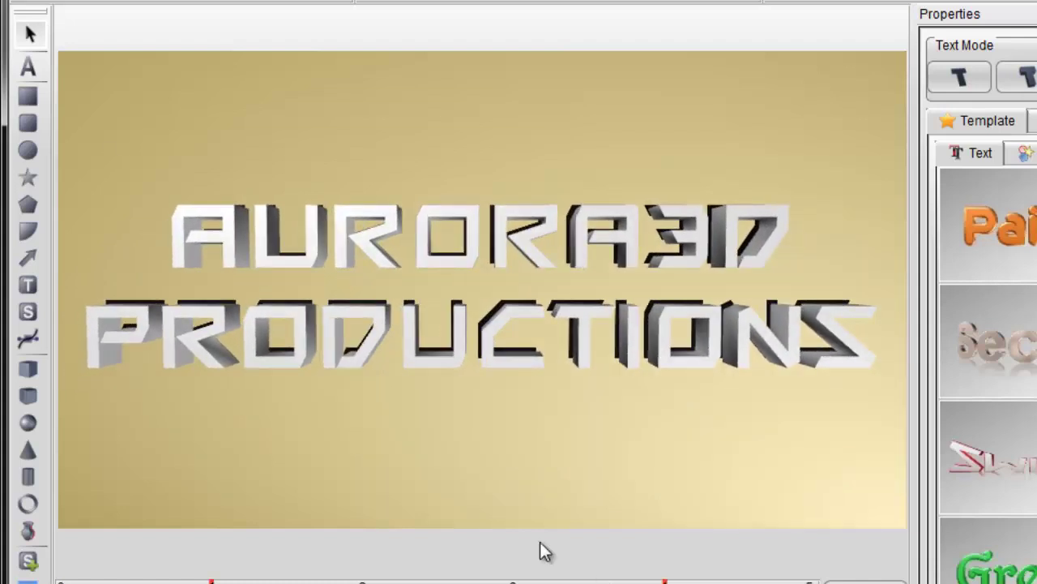
- Browse the template gallery again and load the K logo template with the blue glow
{"action": "key", "text": "ctrl+n"}
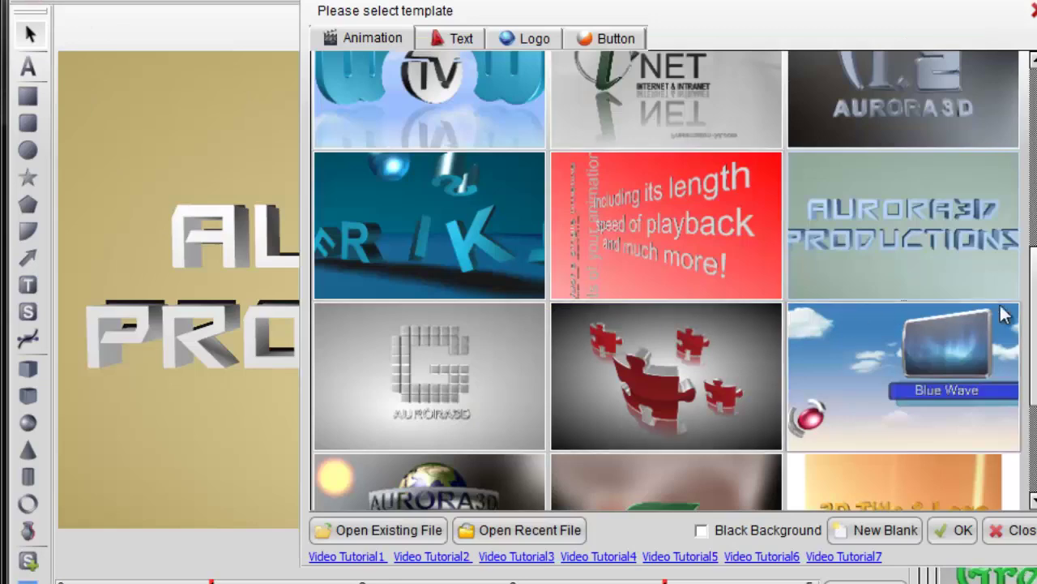
{"action": "scroll", "coordinate": [1005, 314], "scroll_direction": "down", "scroll_amount": 3}
{"action": "scroll", "coordinate": [1005, 315], "scroll_direction": "up", "scroll_amount": 5}
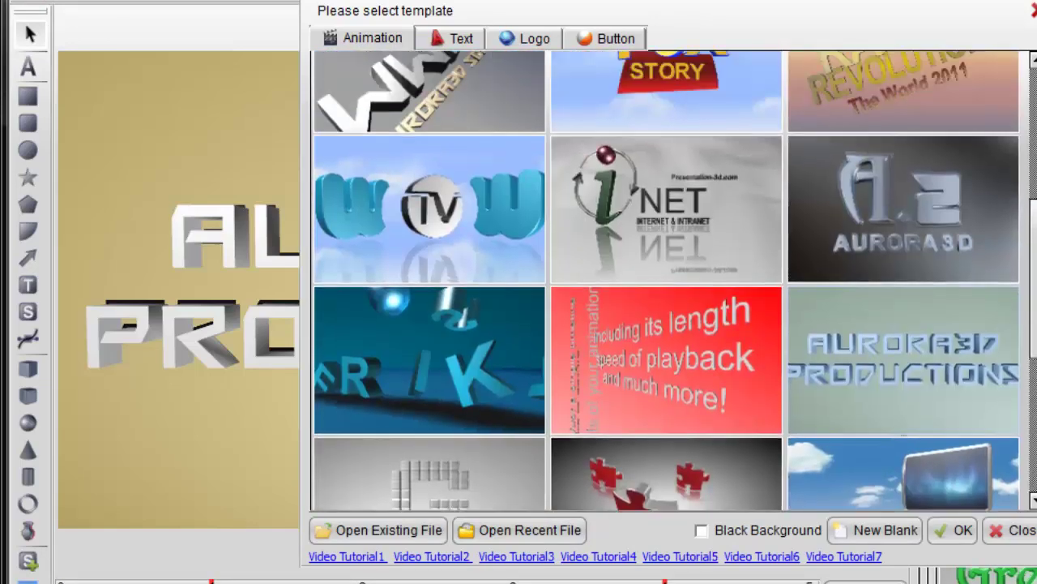
{"action": "scroll", "coordinate": [1034, 120], "scroll_direction": "up", "scroll_amount": 5}
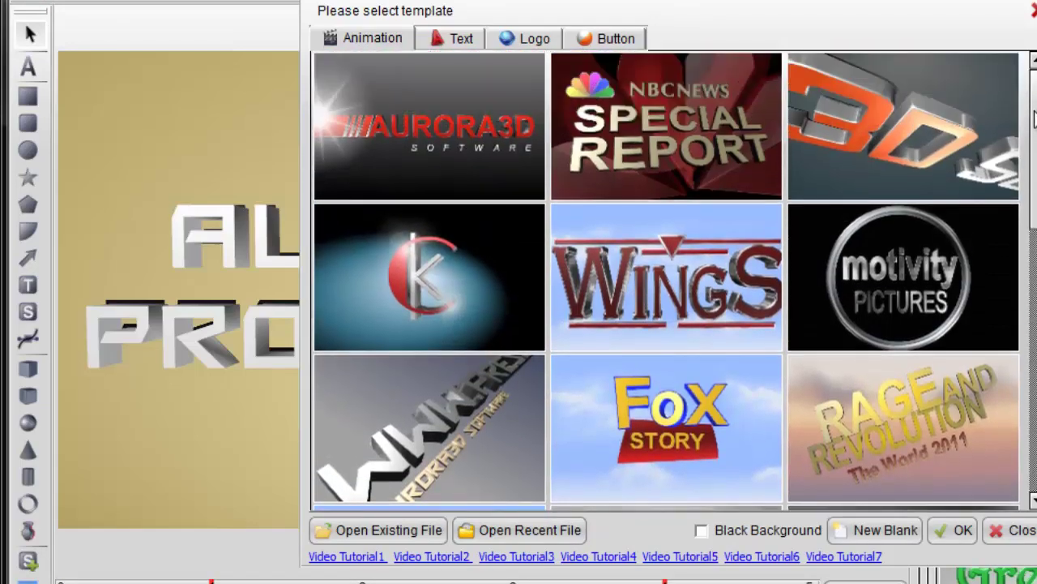
{"action": "scroll", "coordinate": [1034, 120], "scroll_direction": "down", "scroll_amount": 2}
{"action": "double_click", "coordinate": [471, 165]}
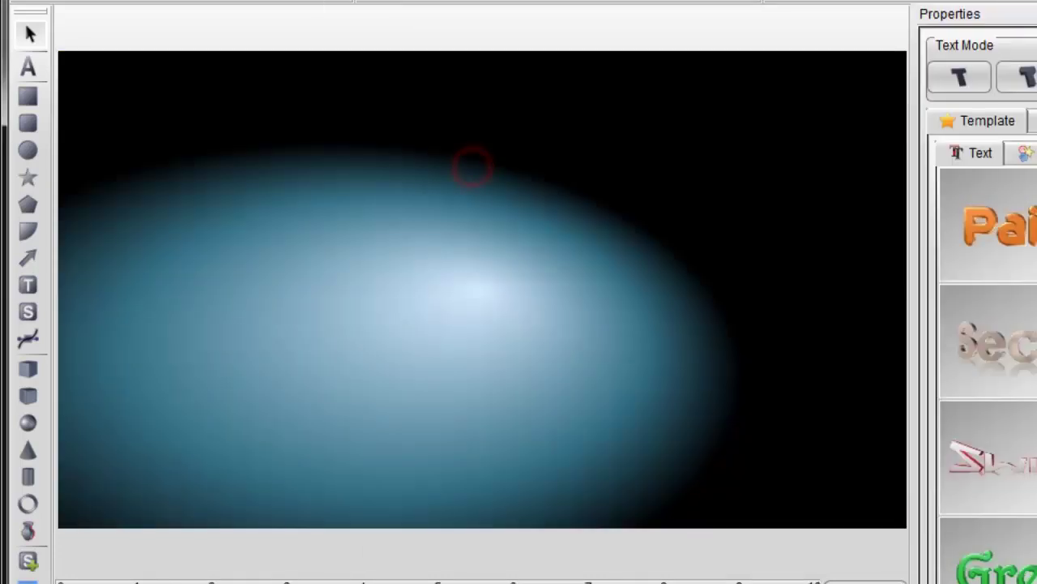